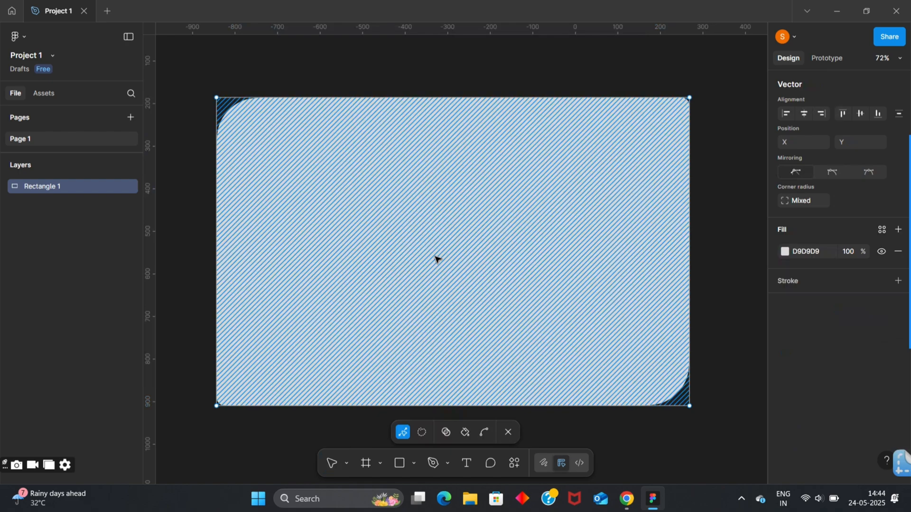
Leave vector editing of the rectangle and draw a circle about 809 × 809 on the empty canvas below it
key("Escape")
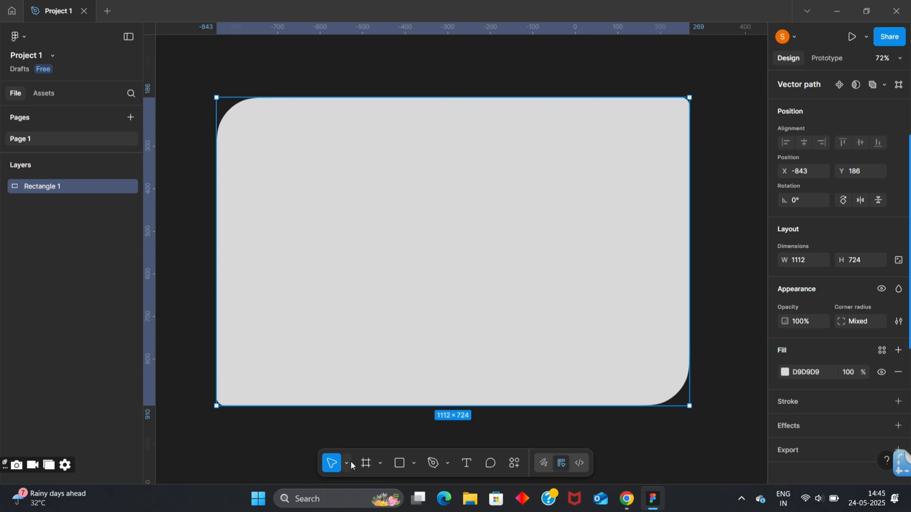
left_click(415, 462)
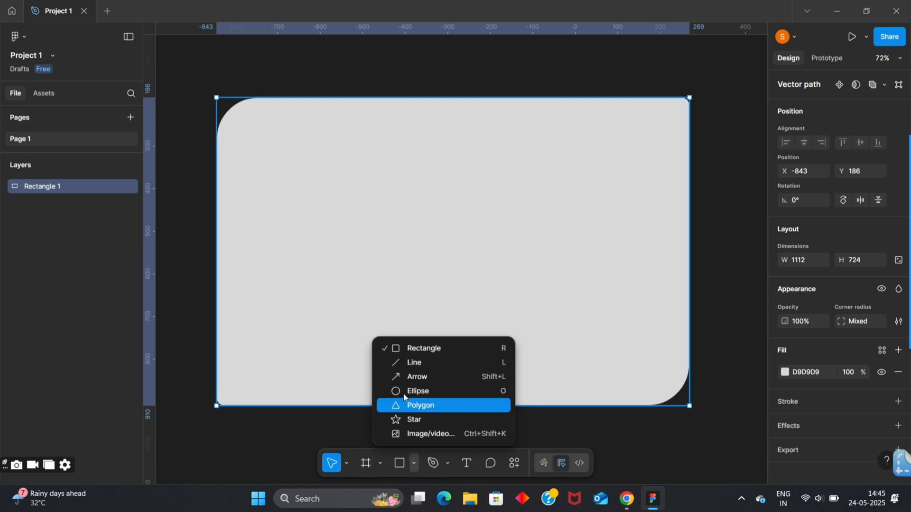
left_click(443, 391)
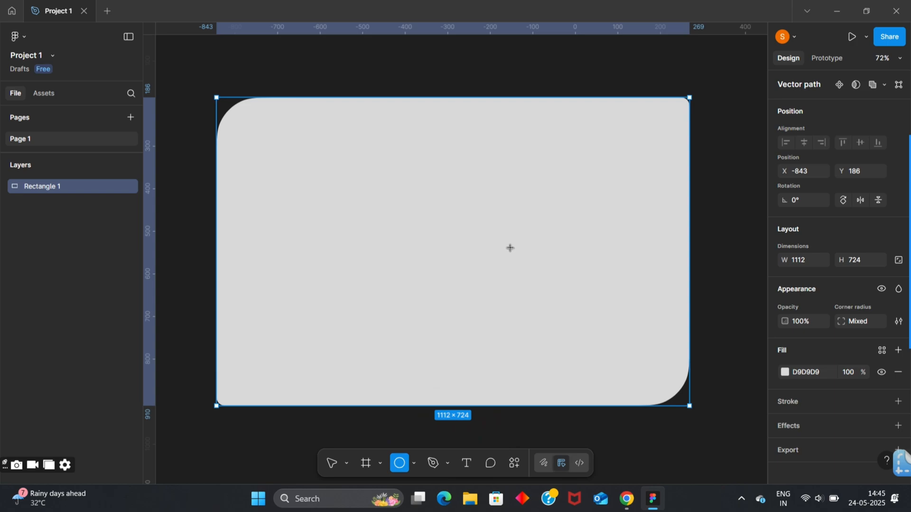
left_click(332, 462)
scroll(439, 267, "down", 3)
left_click(439, 267)
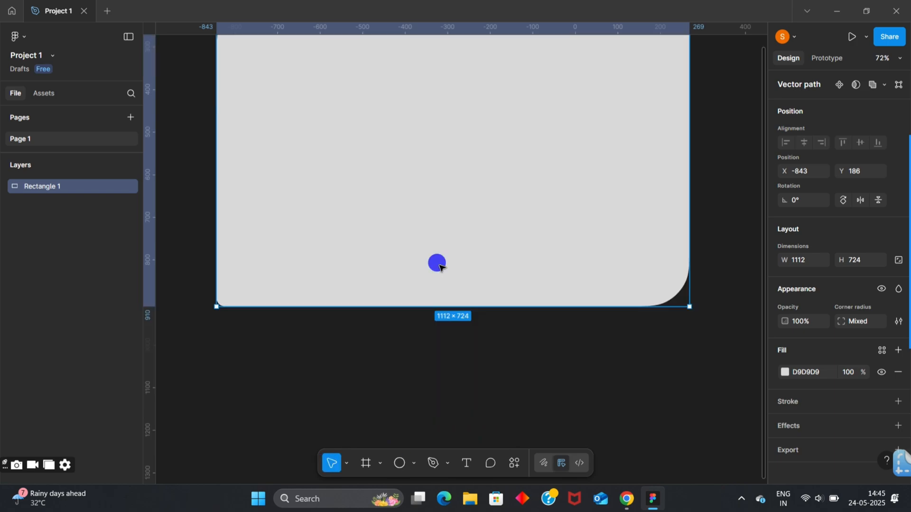
scroll(439, 267, "down", 10)
scroll(437, 258, "down", 3)
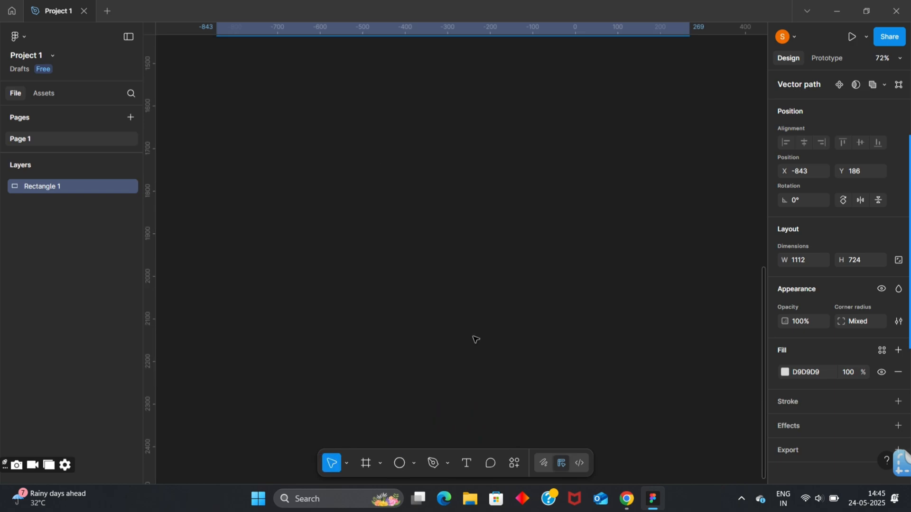
left_click(399, 462)
left_click_drag(278, 86, 621, 366)
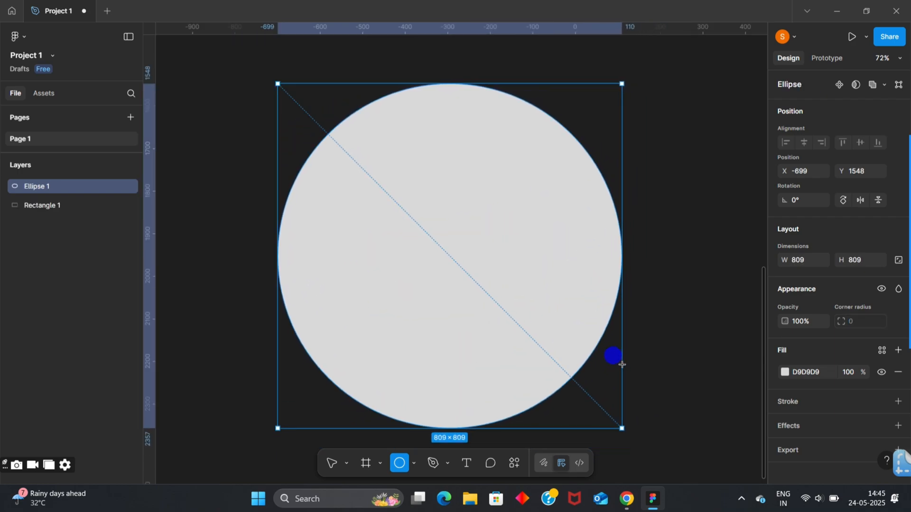
Resize the circle freely from its upper-right corner, ending with an ellipse about 889 × 763
scroll(541, 165, "right", 2)
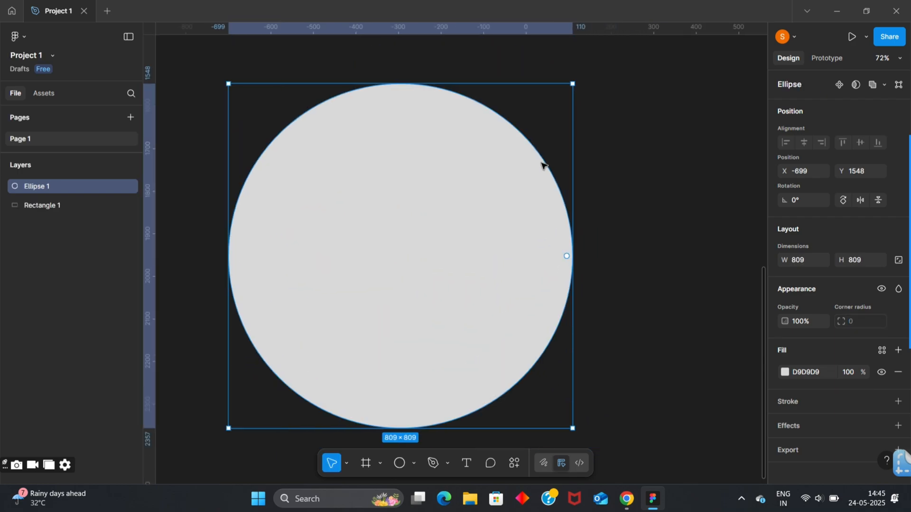
scroll(550, 196, "down", 2)
scroll(545, 213, "up", 2)
scroll(544, 223, "left", 3)
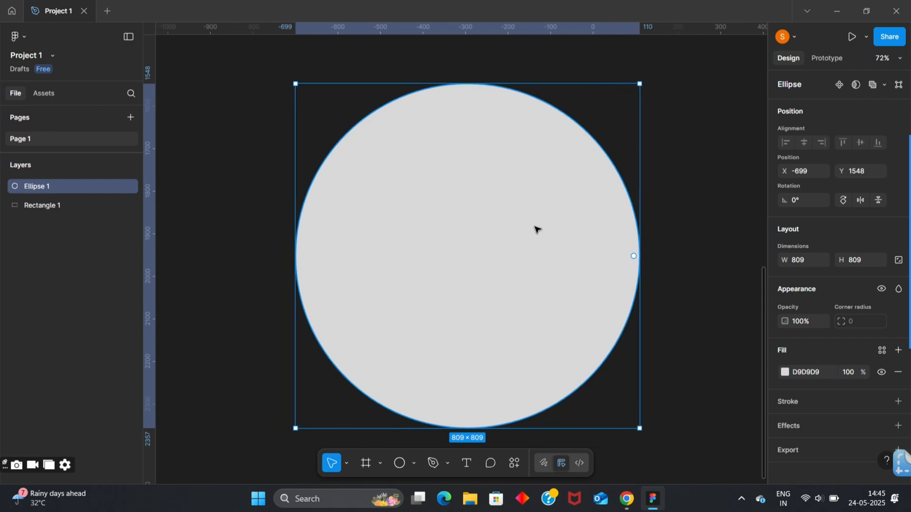
scroll(538, 228, "down", 1)
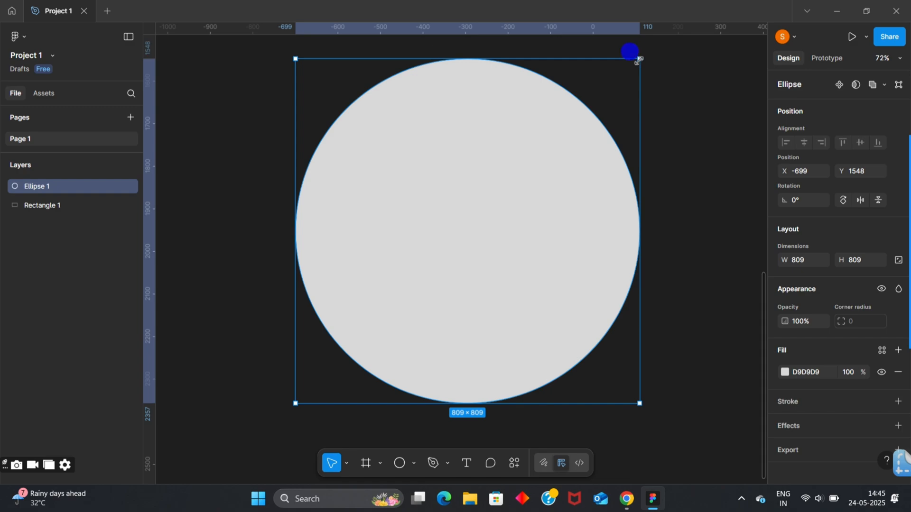
left_click_drag(639, 60, 607, 138)
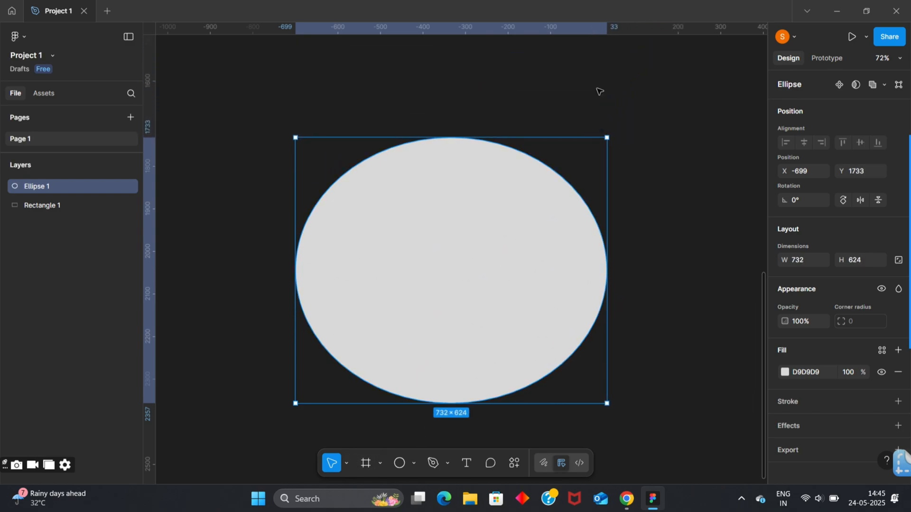
left_click_drag(608, 139, 675, 78)
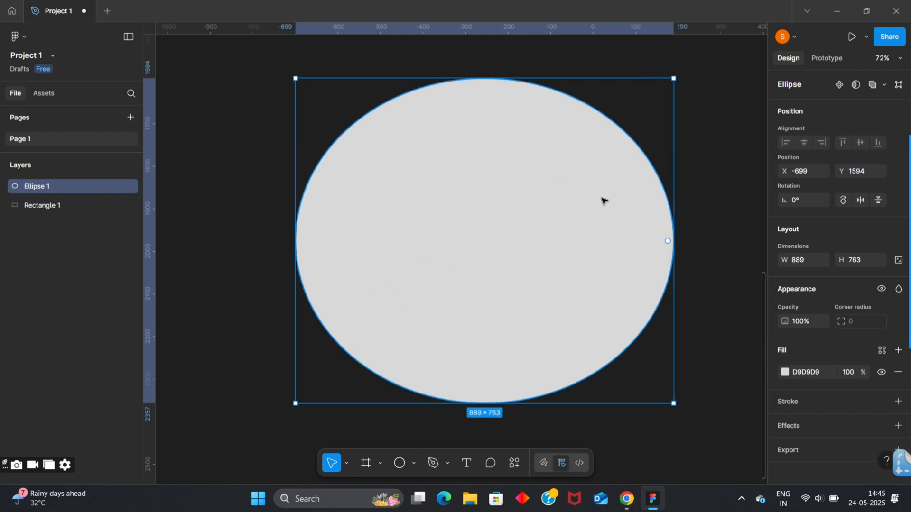
Delete the resized ellipse, and draw and remove another trial ellipse in its place
key("Delete")
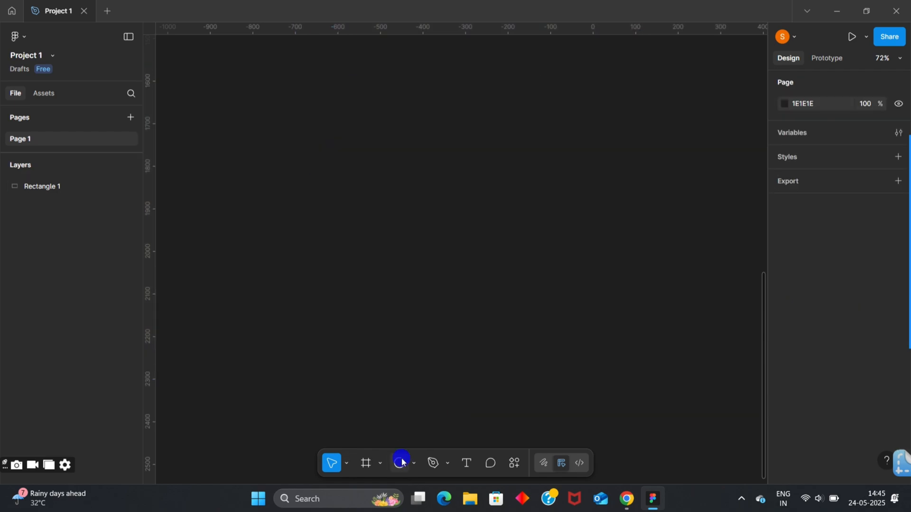
left_click(402, 462)
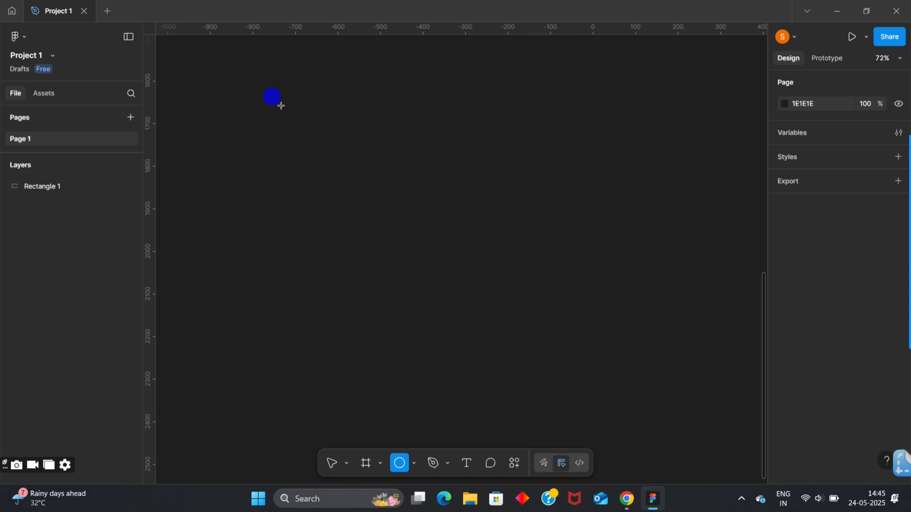
left_click_drag(278, 103, 613, 355)
key("Delete")
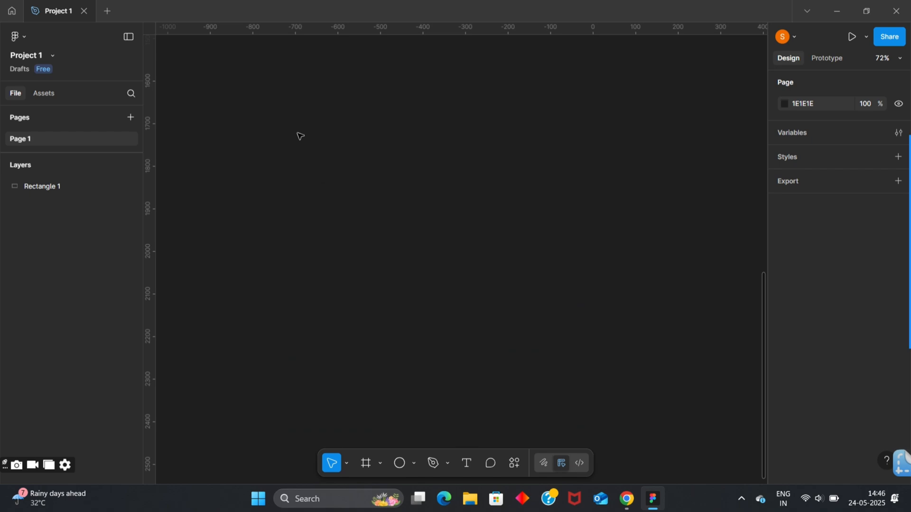
Draw a new circle on the empty canvas below the rectangle and deselect it
left_click_drag(300, 137, 318, 152)
key("o")
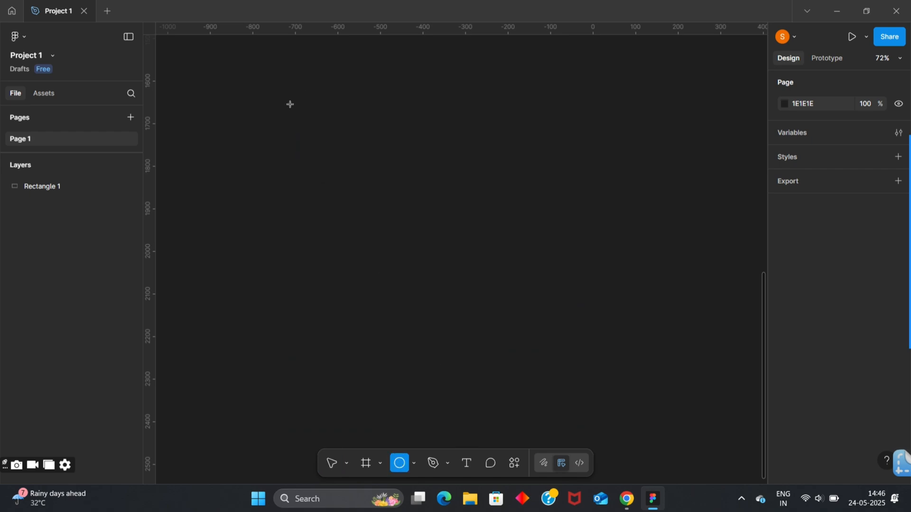
left_click_drag(290, 104, 505, 321)
left_click(572, 218)
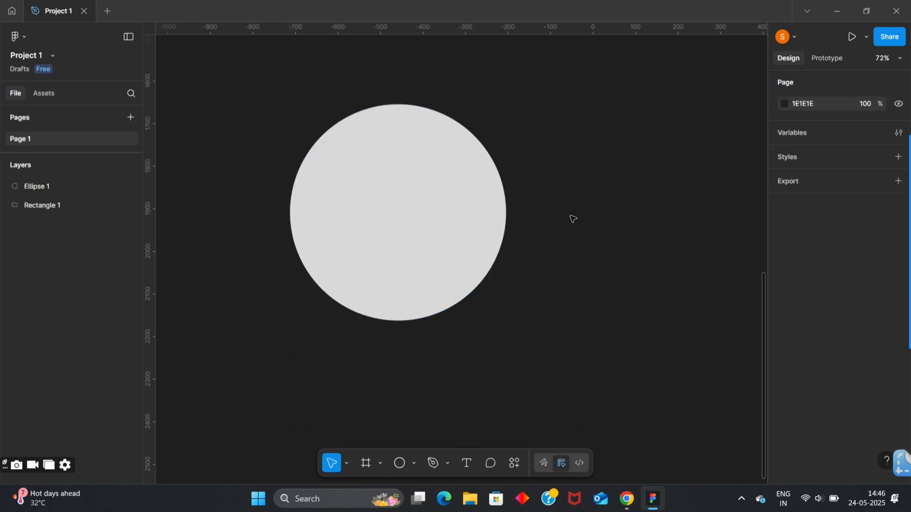
Draw a second circle about 502 × 502 above and to the left of the existing circle
scroll(306, 254, "up", 4)
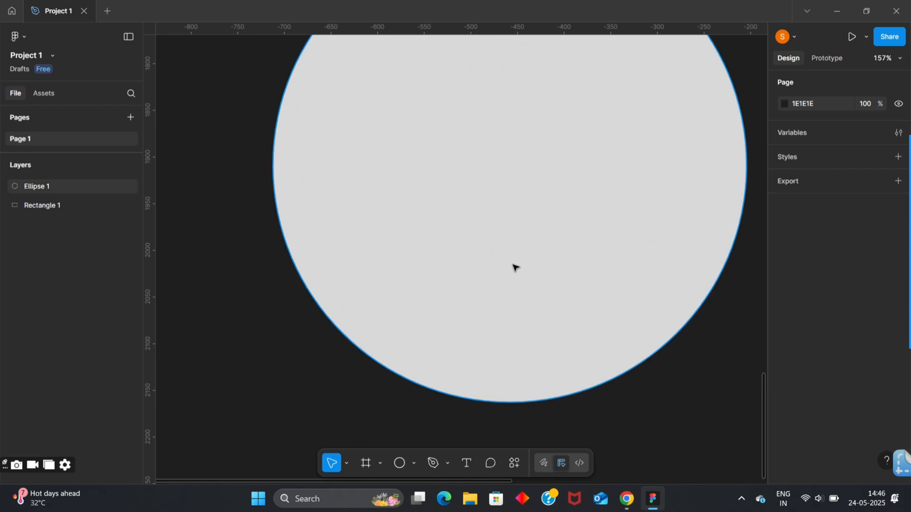
scroll(512, 261, "down", 4)
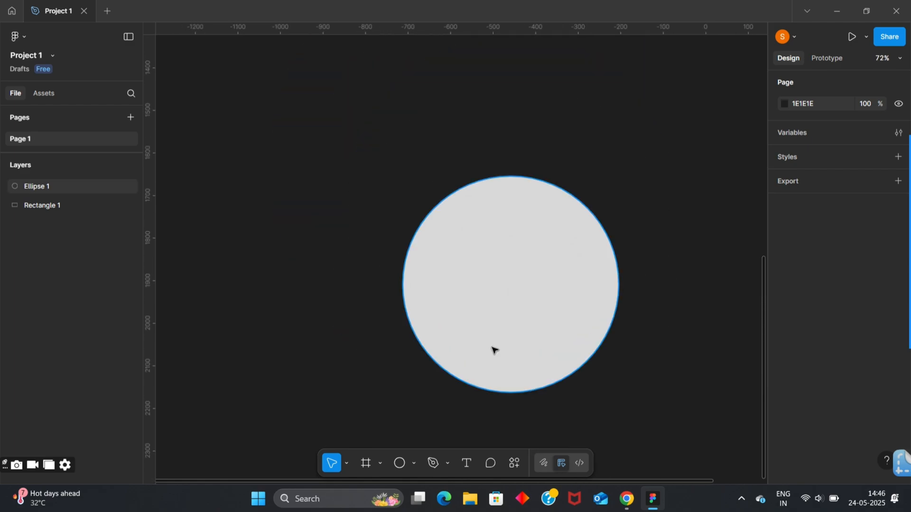
left_click(399, 463)
scroll(264, 213, "up", 2)
scroll(264, 213, "up", 2)
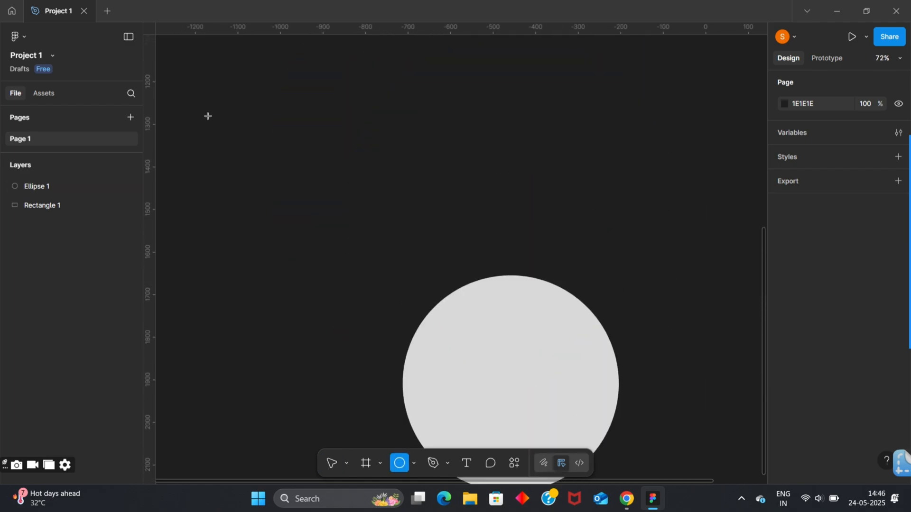
left_click_drag(219, 75, 432, 249)
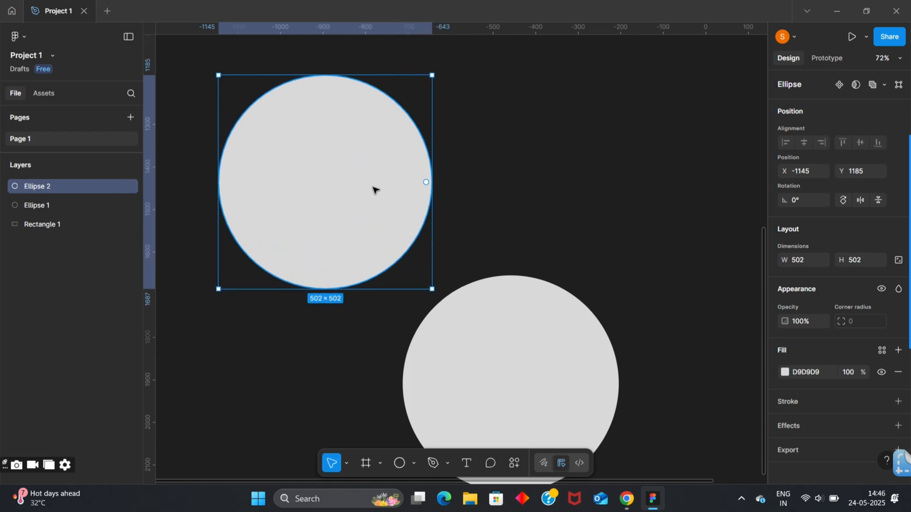
Draw a circle about 398 × 398 beside the 502 × 502 one and an ellipse about 277 × 300 below the circles
left_click(400, 462)
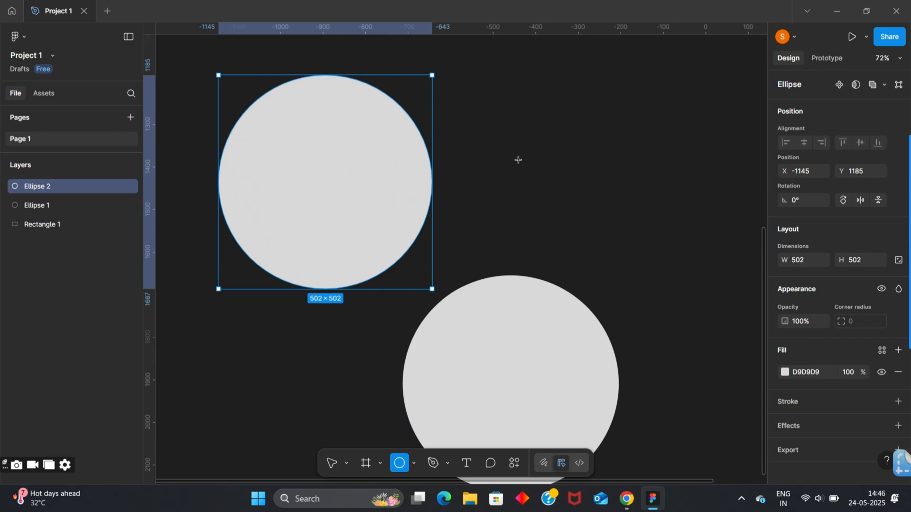
left_click_drag(488, 76, 657, 244)
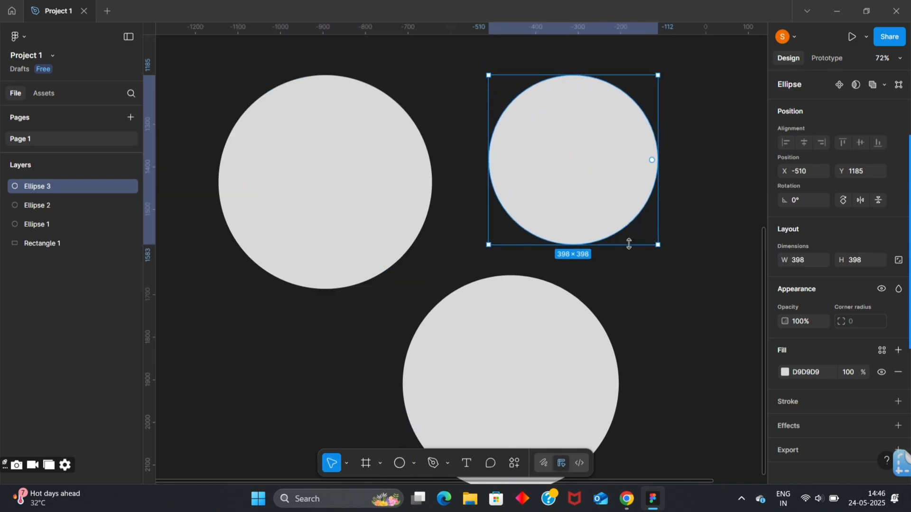
scroll(626, 242, "down", 7)
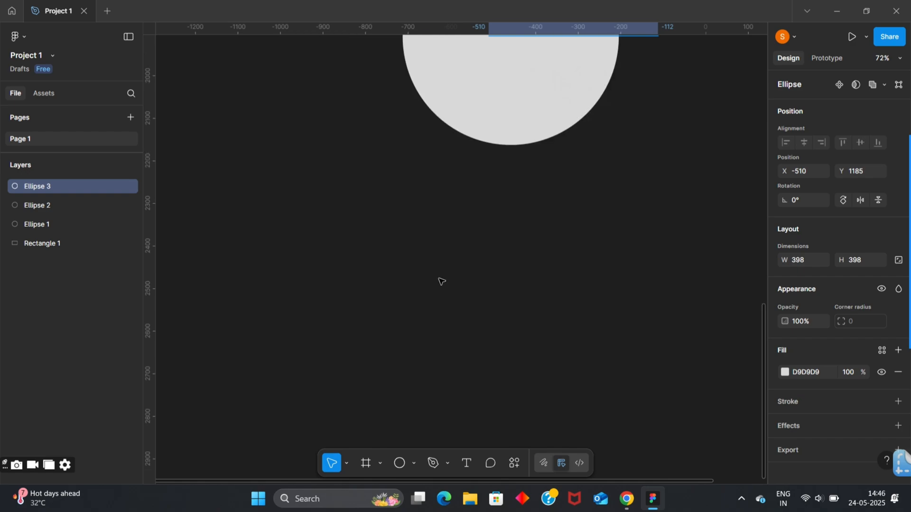
left_click(401, 463)
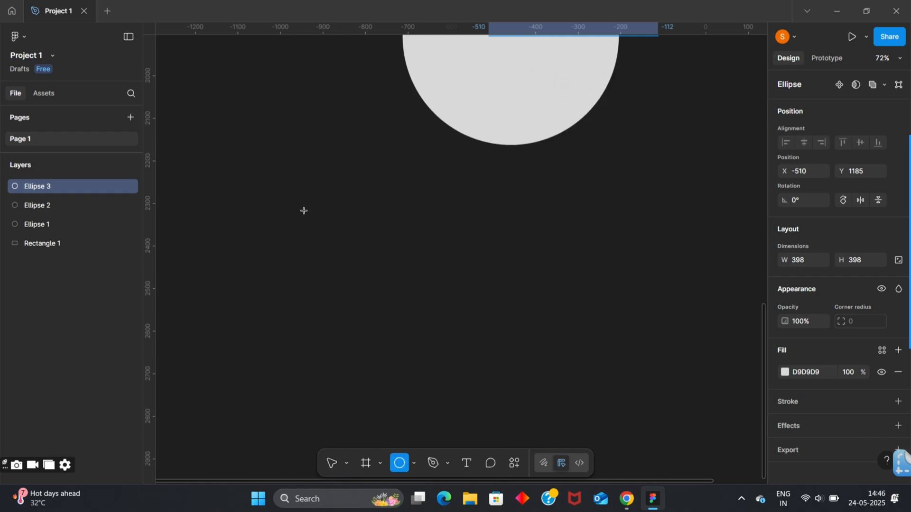
left_click_drag(258, 172, 377, 299)
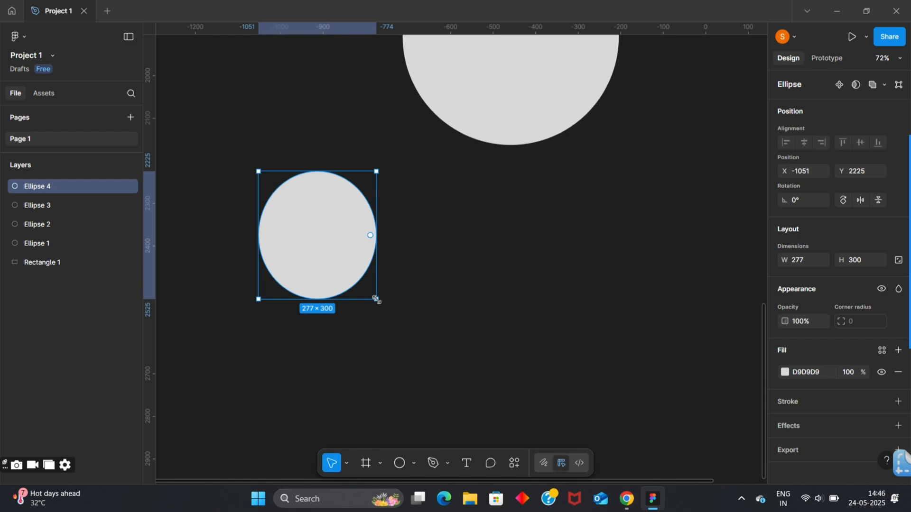
Enlarge the upper-left 502 × 502 circle to about 540 × 551 from its lower-right corner
scroll(436, 214, "up", 5)
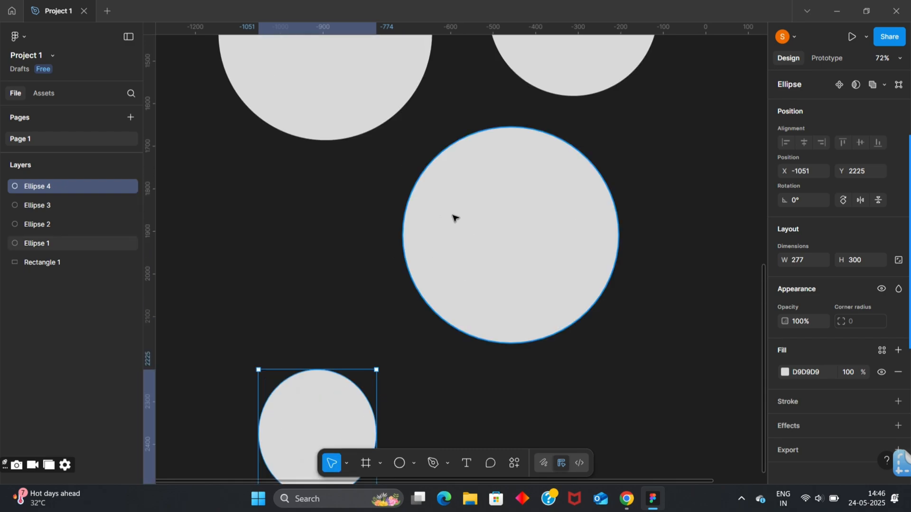
scroll(454, 217, "up", 3)
scroll(454, 218, "up", 2)
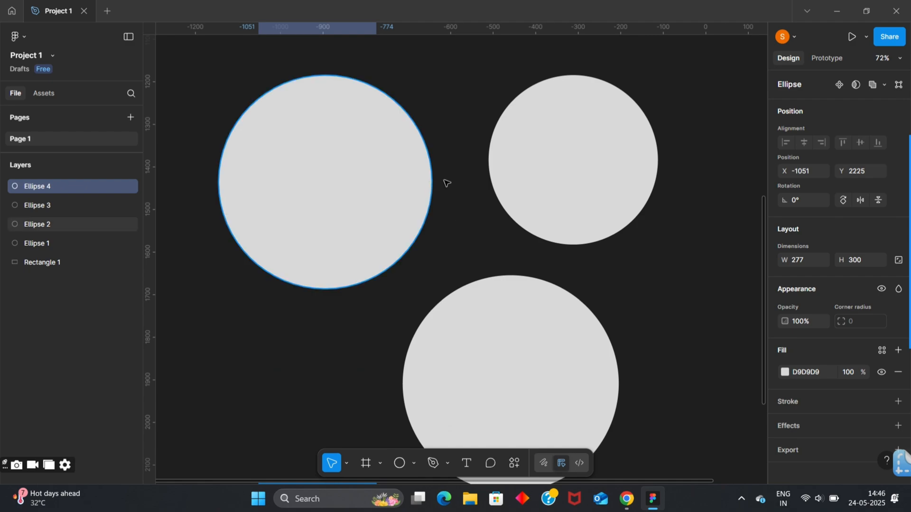
left_click(358, 199)
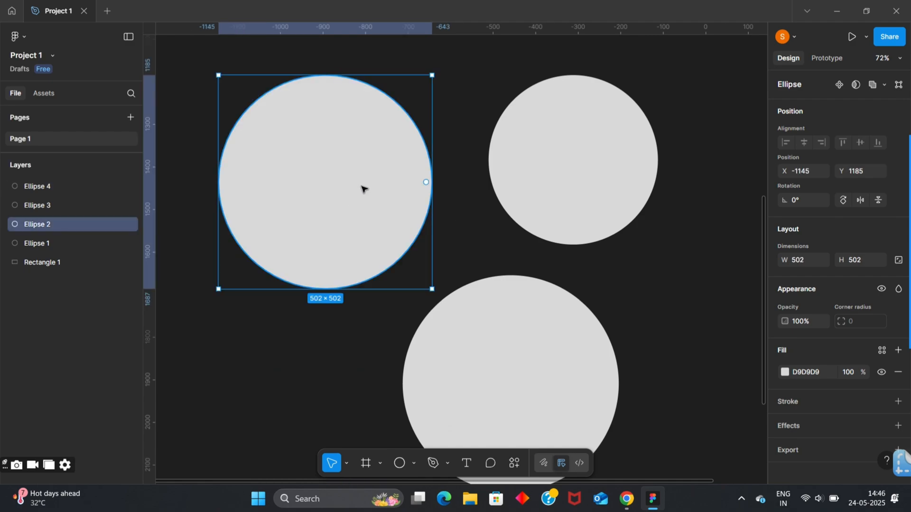
left_click_drag(432, 288, 448, 308)
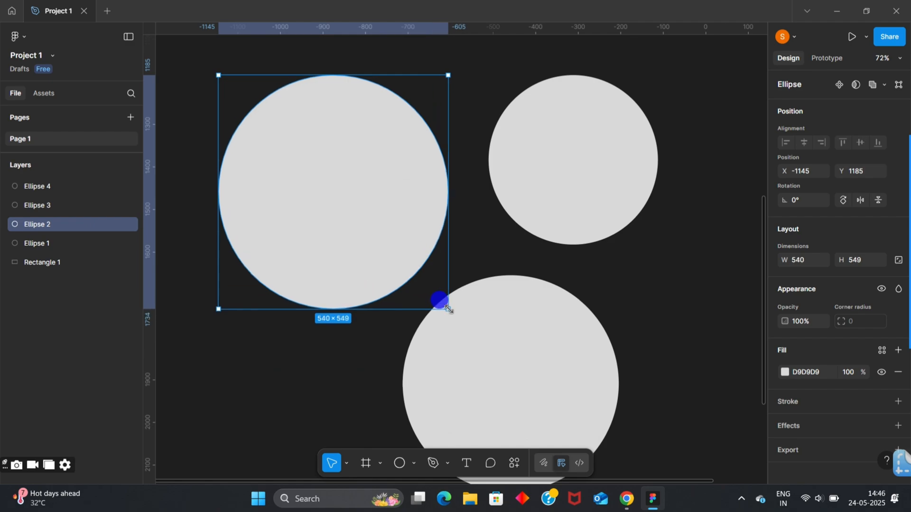
Delete the other three ellipses, keeping only the large upper-left one
left_click(531, 397)
key("Delete")
left_click(599, 193)
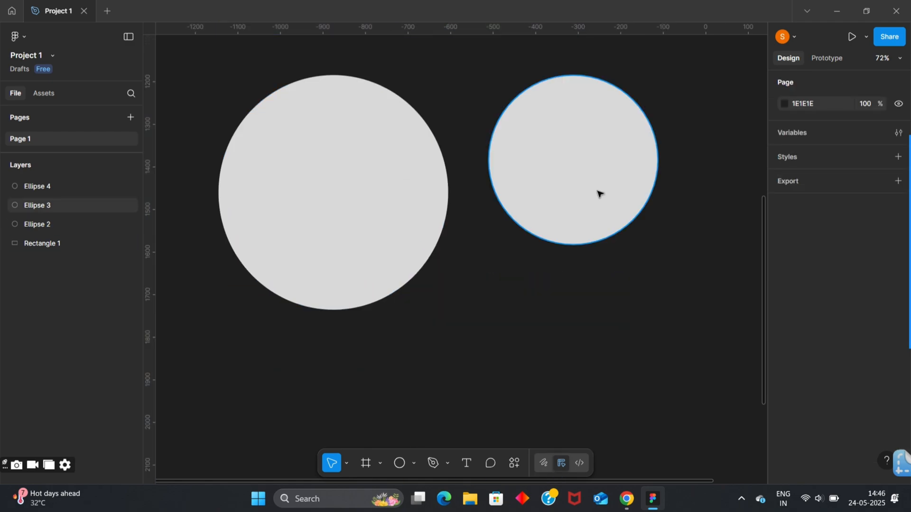
key("Delete")
scroll(600, 194, "down", 3)
left_click(363, 403)
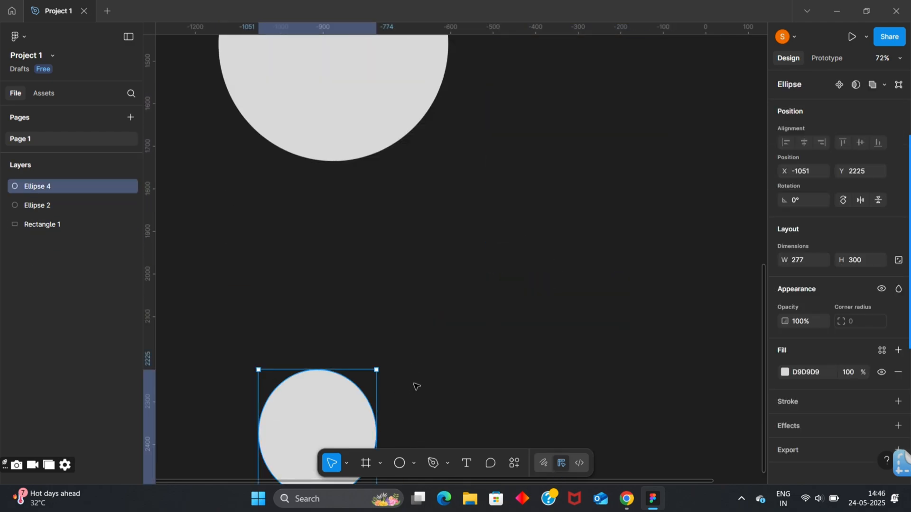
key("Delete")
Open the remaining 540 × 551 ellipse for vector editing
scroll(407, 248, "up", 5)
scroll(428, 280, "up", 2)
scroll(430, 281, "up", 3)
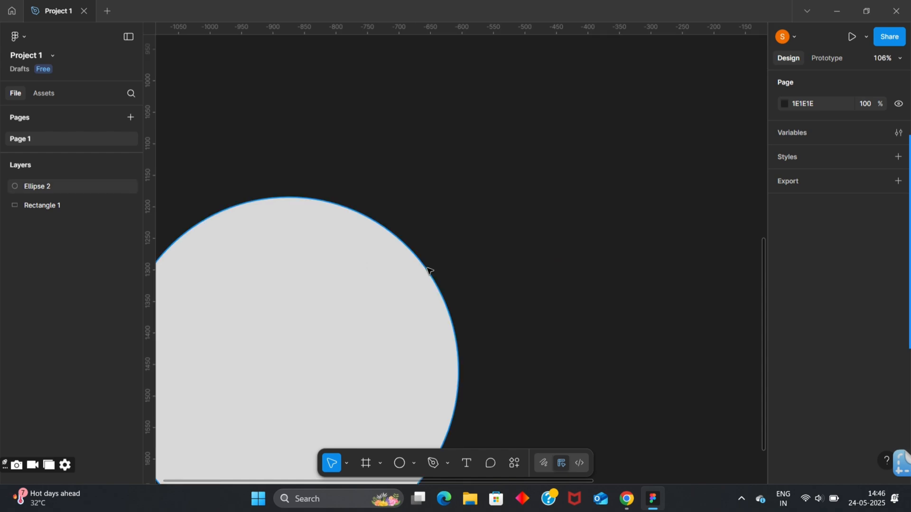
scroll(429, 271, "left", 5)
scroll(474, 309, "right", 4)
scroll(473, 308, "down", 3)
scroll(397, 322, "down", 1)
left_click(380, 225)
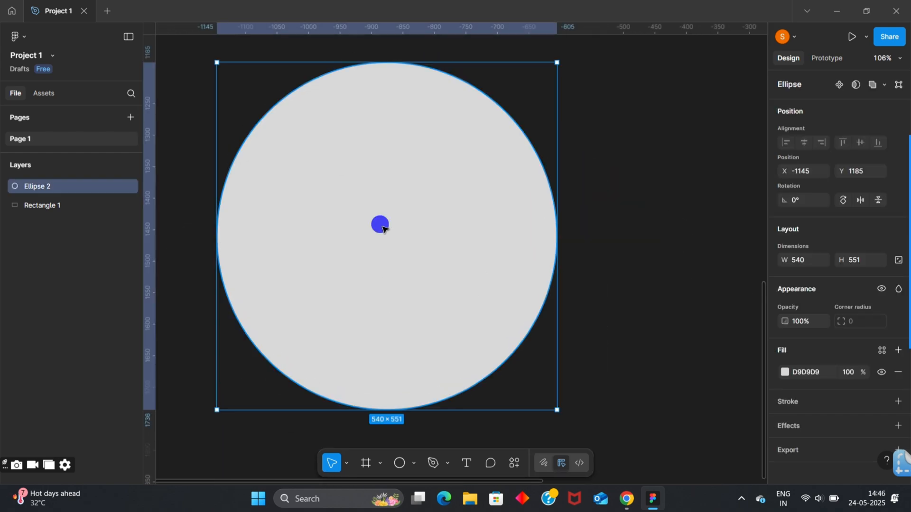
double_click(383, 230)
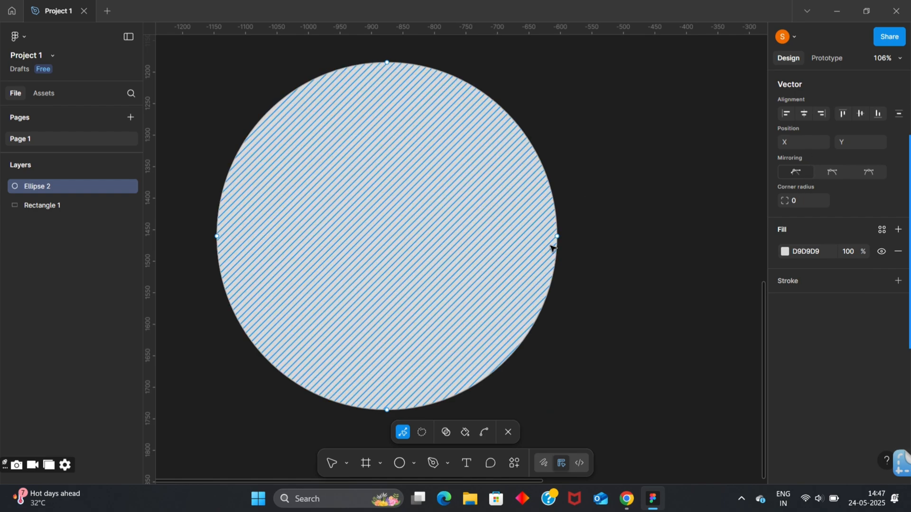
scroll(558, 239, "up", 5)
scroll(512, 242, "down", 5)
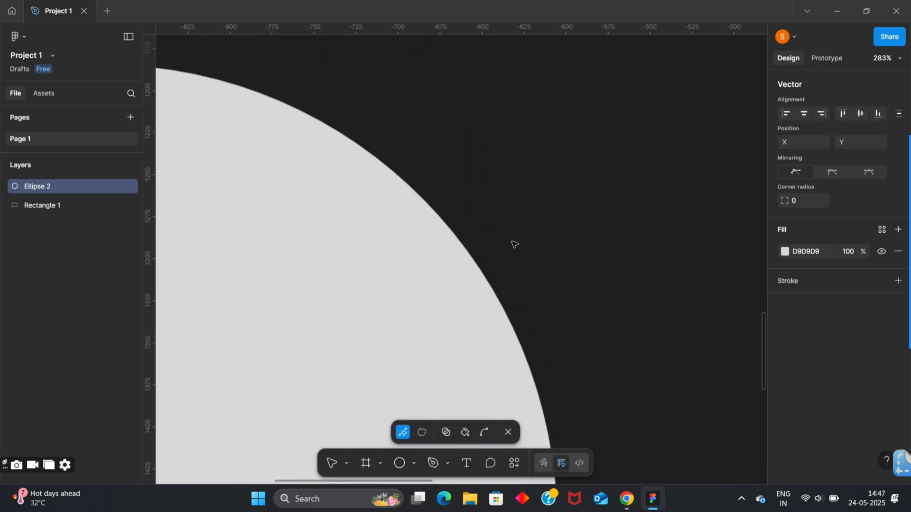
Move the circle's left anchor point to about X -643, Y 1460.5, near its right edge, to form a crescent
scroll(332, 189, "down", 2)
scroll(299, 190, "left", 5)
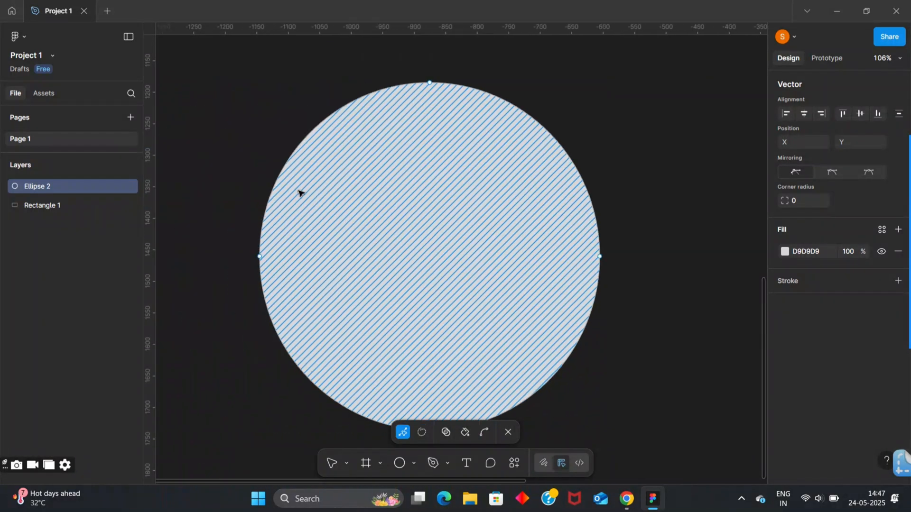
scroll(546, 266, "down", 2)
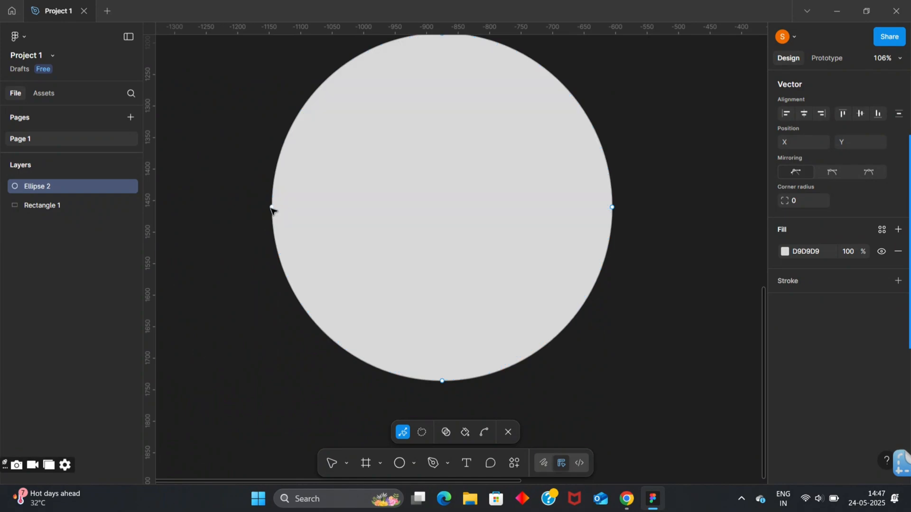
left_click_drag(272, 209, 592, 210)
scroll(624, 284, "up", 2)
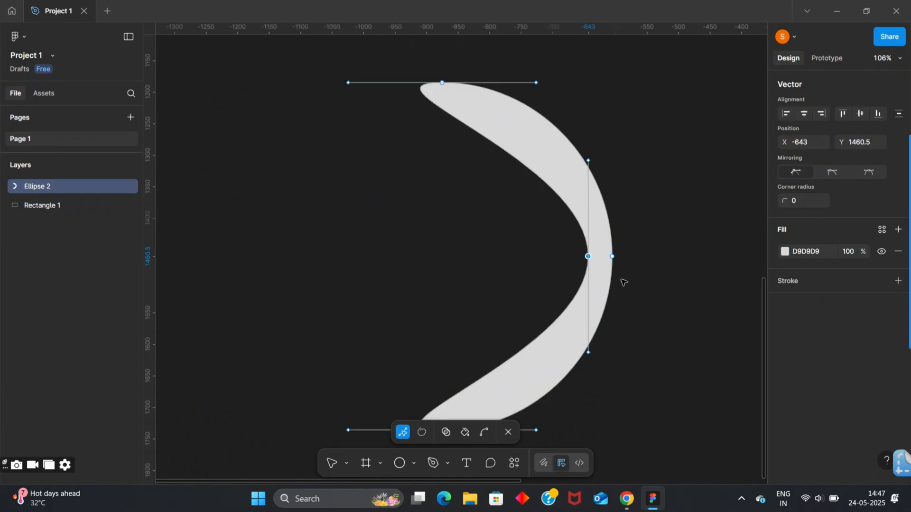
scroll(624, 283, "down", 2)
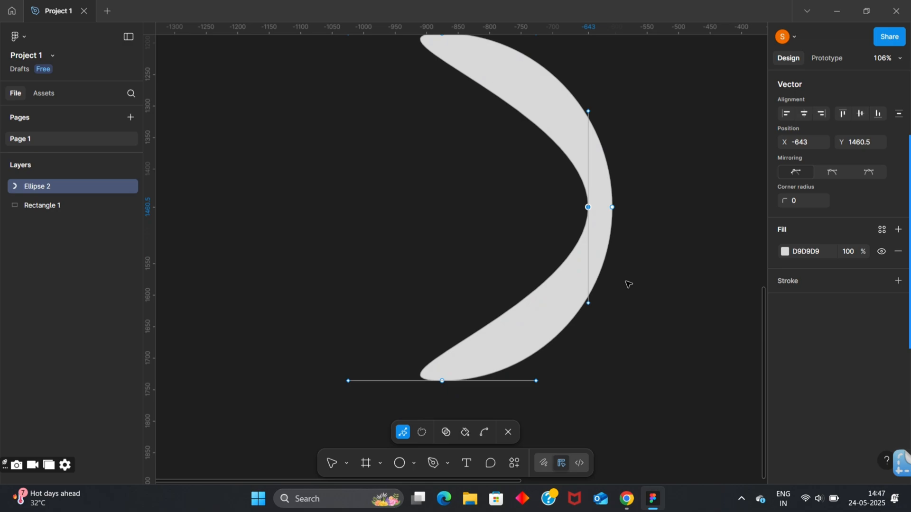
scroll(628, 284, "down", 2)
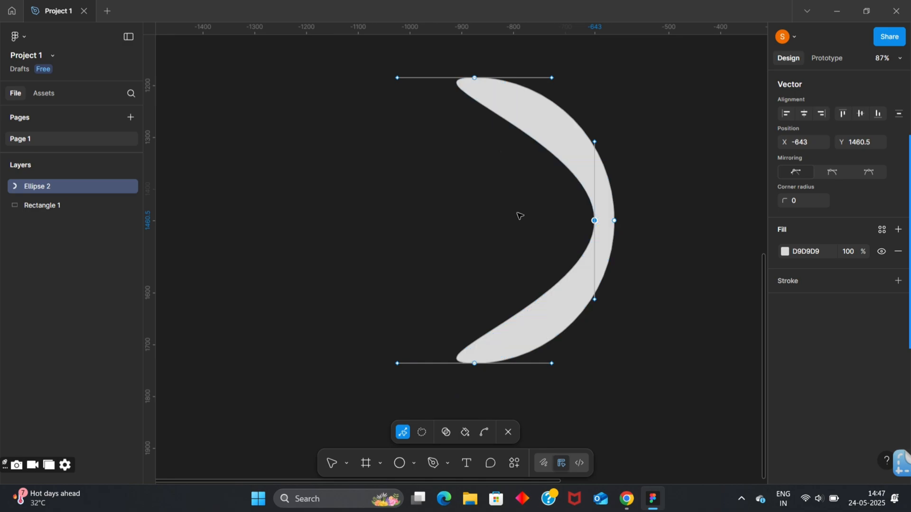
Pull the crescent's inner anchor point out to about X -1288, Y 1370.5 and finish editing the vector shape
left_click_drag(588, 221, 264, 178)
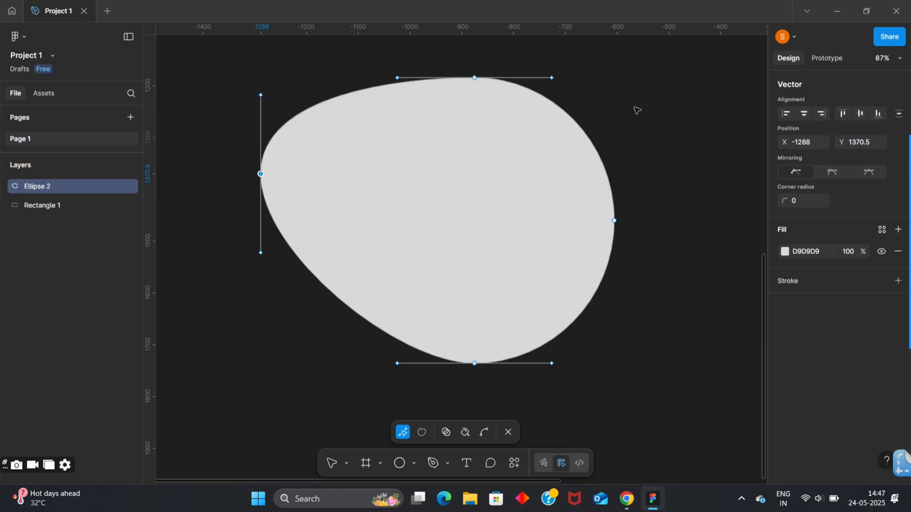
left_click(672, 146)
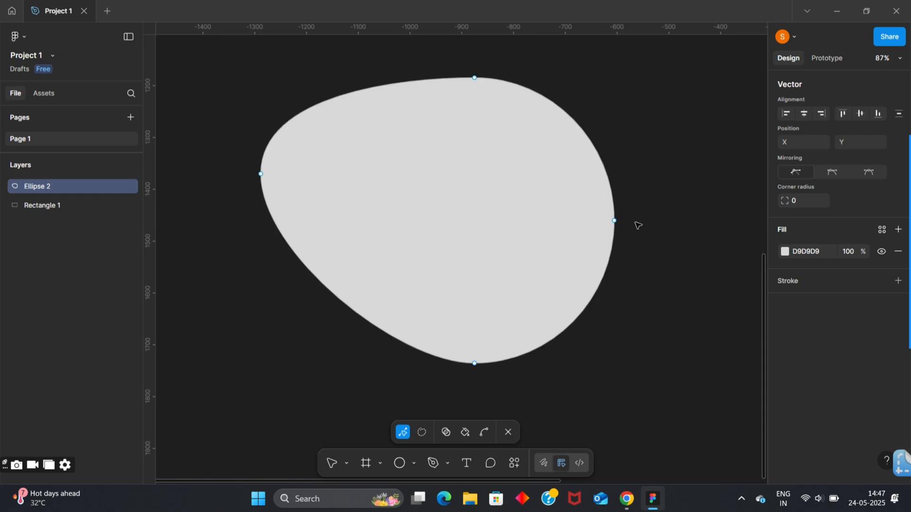
left_click(573, 200)
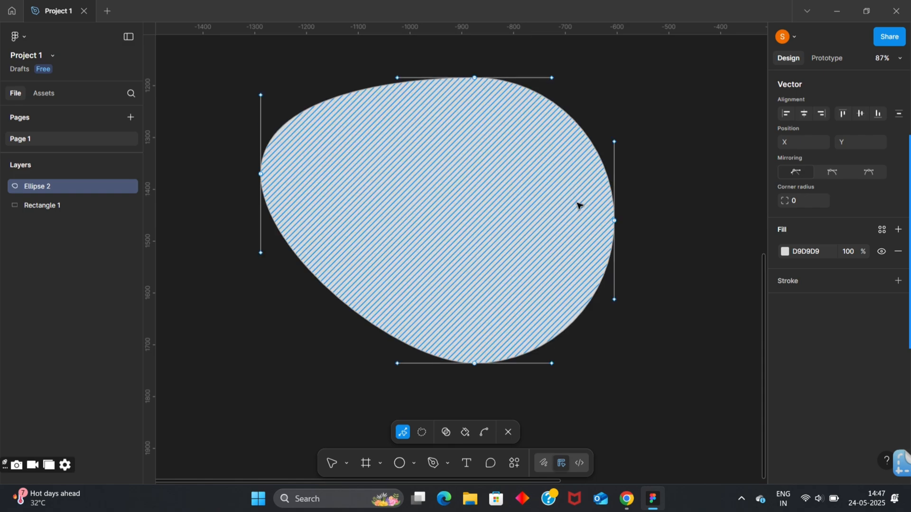
key("Escape")
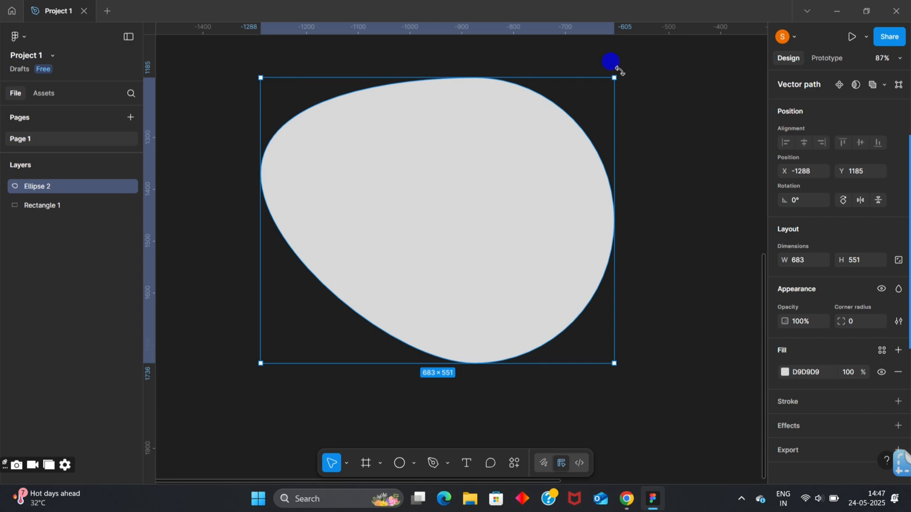
Rotate the edited shape to about -77.44° so it stands upright like an egg
left_click_drag(619, 70, 544, 272)
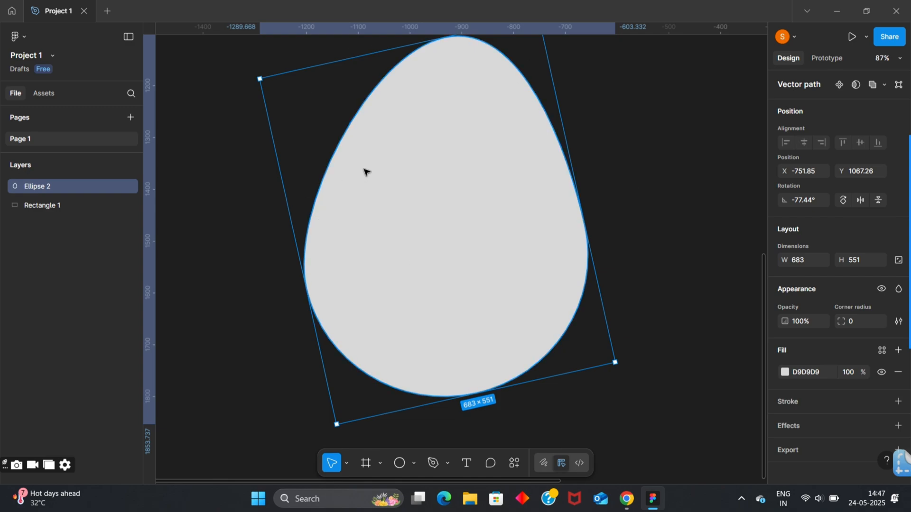
scroll(388, 153, "up", 2)
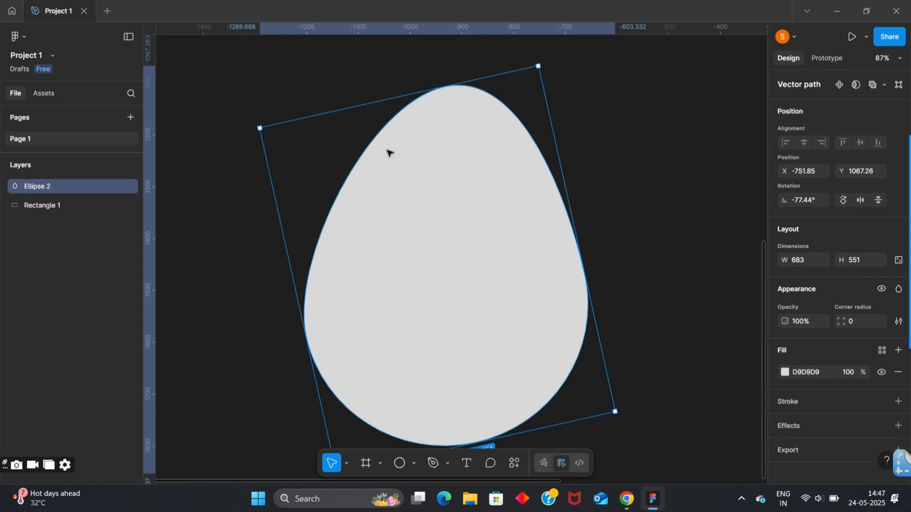
scroll(388, 153, "down", 2)
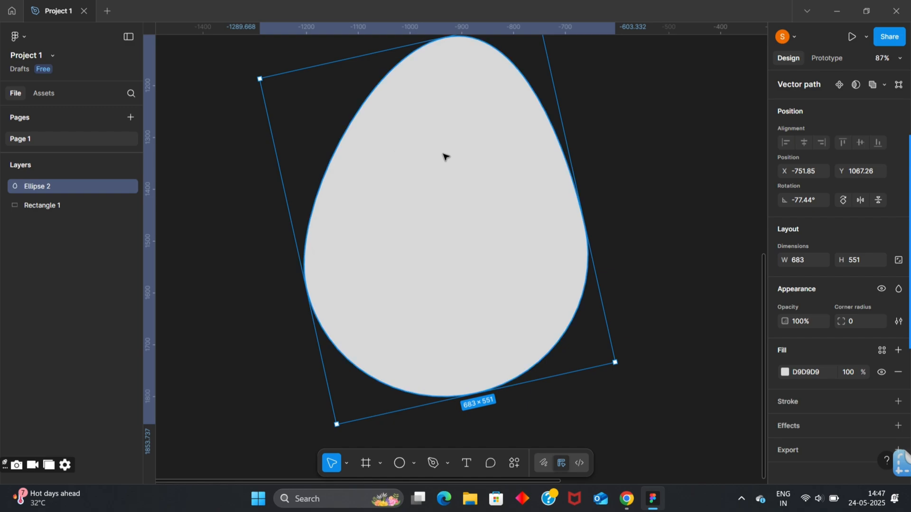
scroll(445, 157, "up", 2)
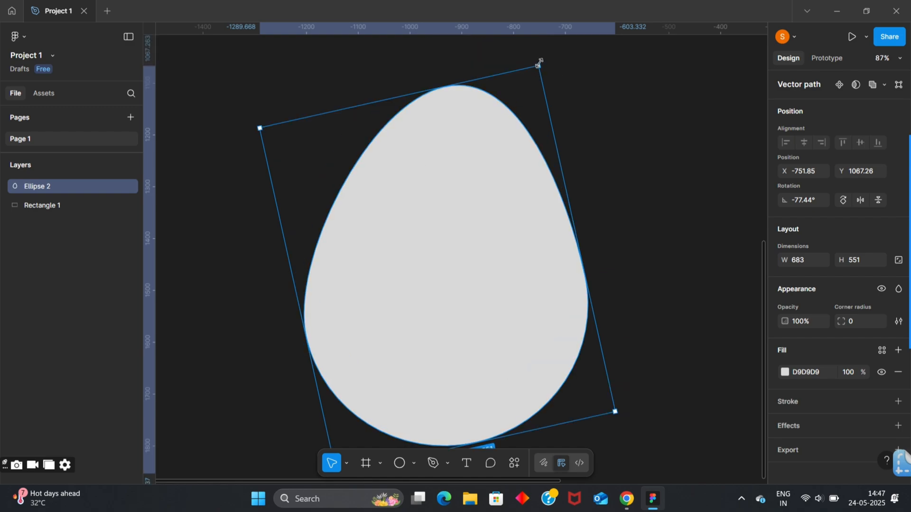
Try resizing the egg freely from its top-right corner to about 335 × 216 and about 445 × 601, and undo both resizes
left_click_drag(539, 64, 408, 277)
scroll(416, 233, "down", 2)
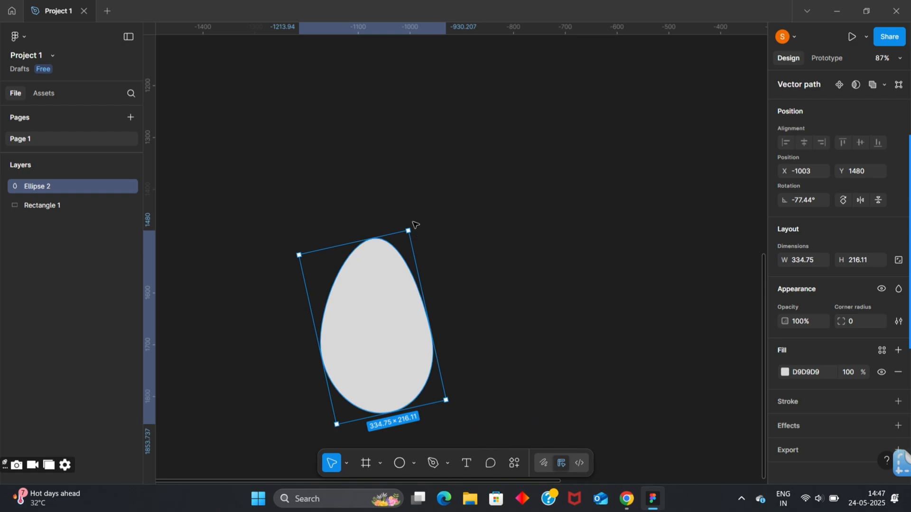
left_click_drag(410, 232, 591, 128)
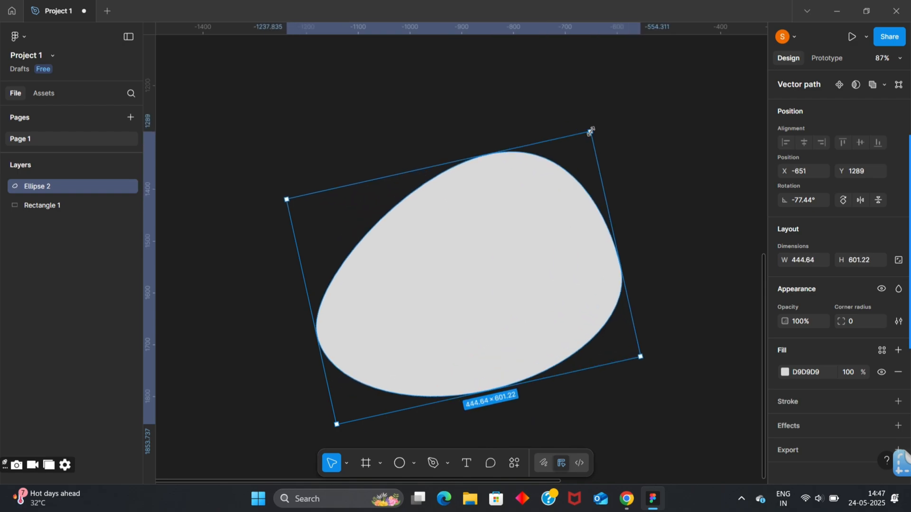
key("ctrl+z")
key("ctrl+z")
scroll(593, 151, "up", 2)
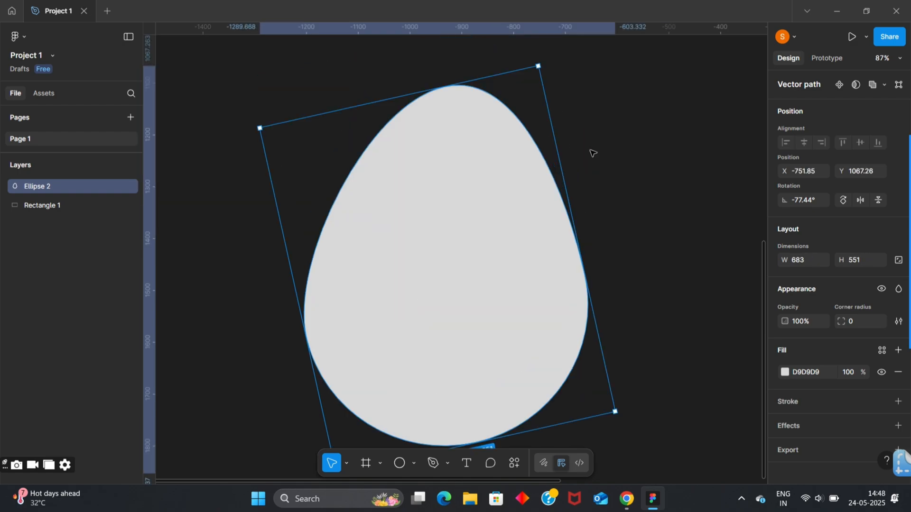
Shrink the egg proportionally with the Scale tool to under half its size, move it up on the canvas and deselect it
left_click(346, 463)
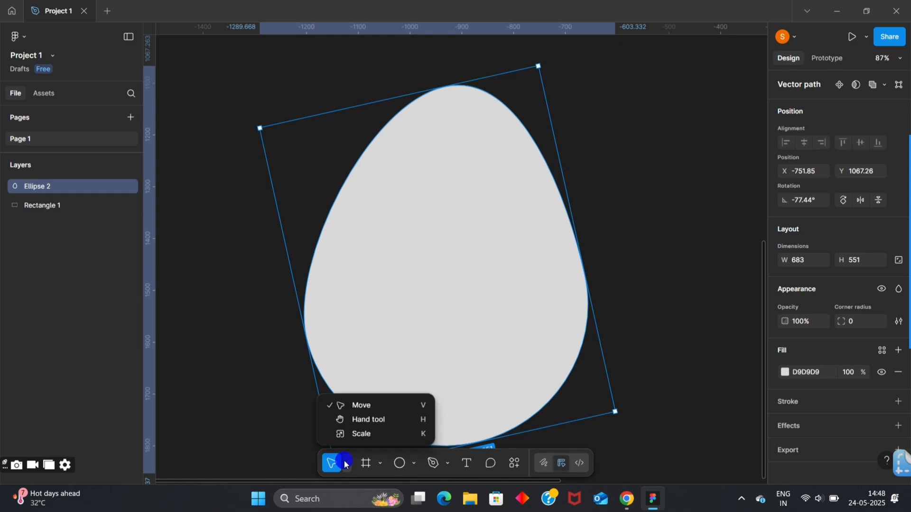
left_click(361, 433)
scroll(506, 170, "down", 2)
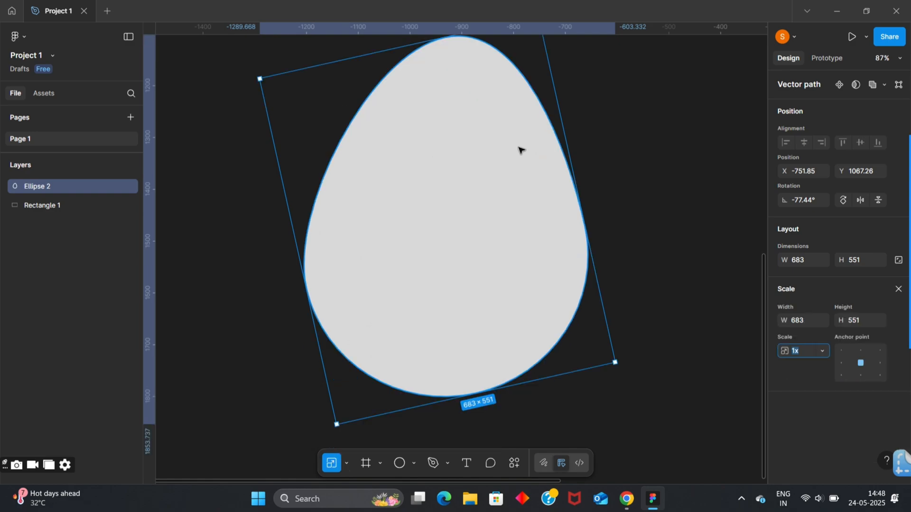
scroll(548, 90, "up", 2)
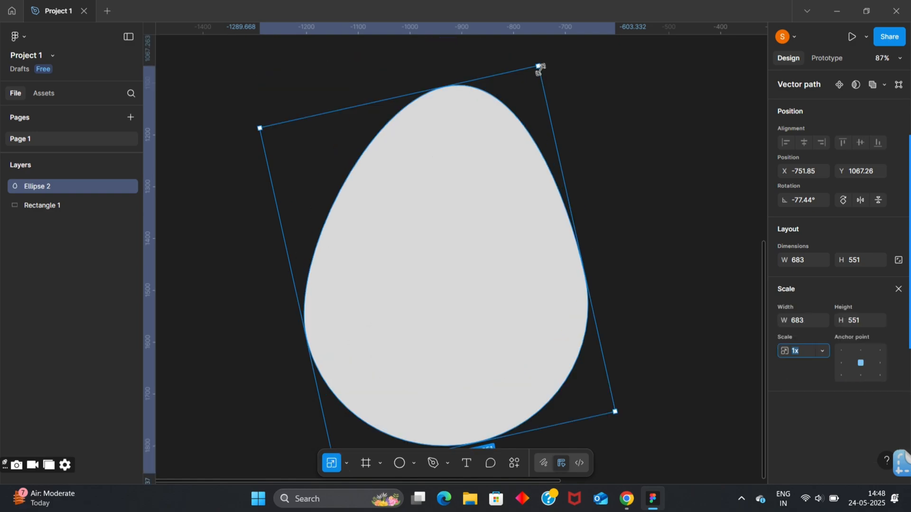
left_click_drag(538, 66, 426, 294)
left_click_drag(371, 377, 325, 191)
left_click(435, 189)
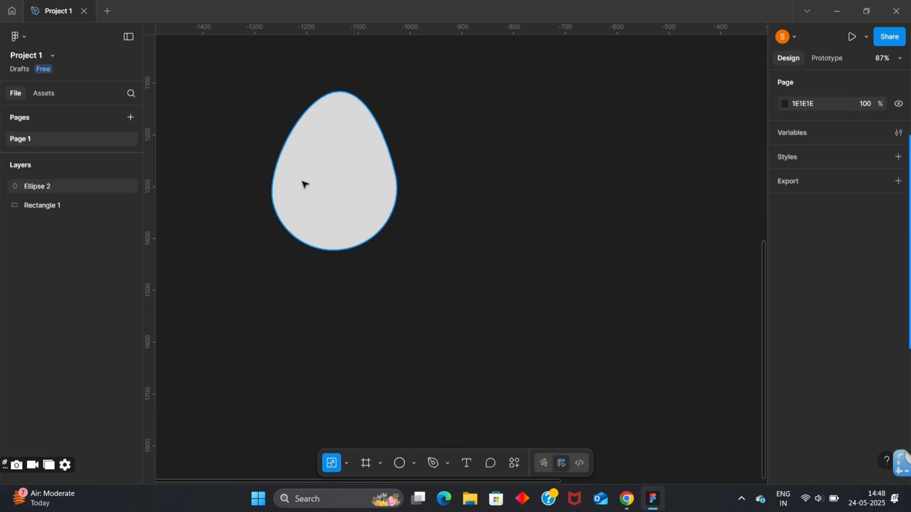
Draw a circle about 469 × 469 in the empty area below the egg and deselect it
scroll(303, 183, "up", 5)
scroll(439, 215, "up", 3)
scroll(576, 197, "down", 2)
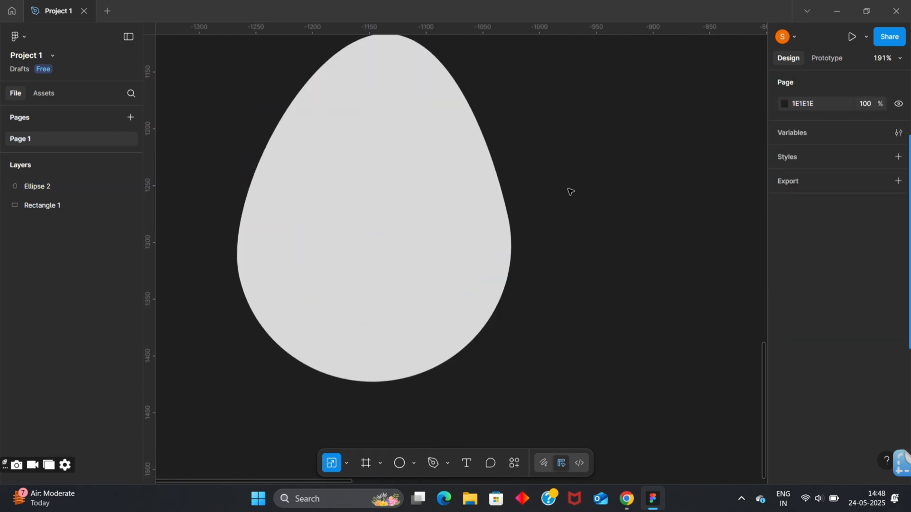
scroll(547, 172, "down", 5)
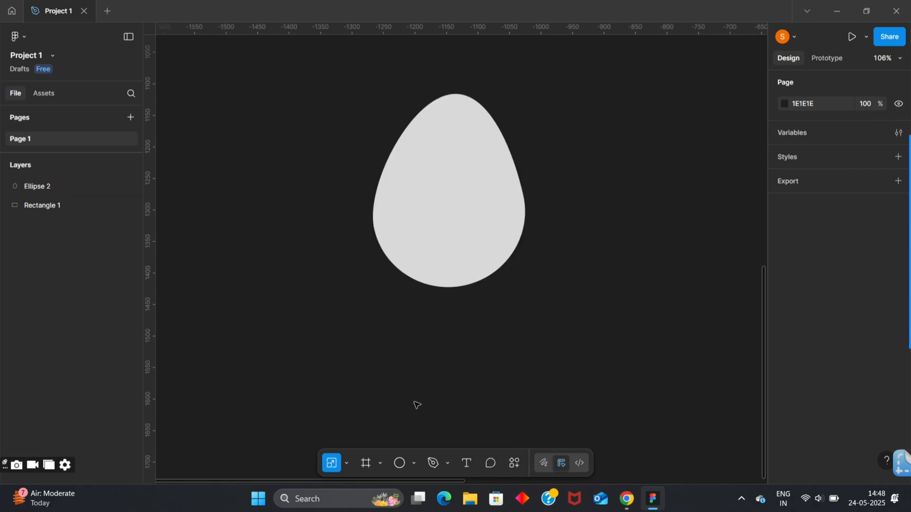
left_click(413, 463)
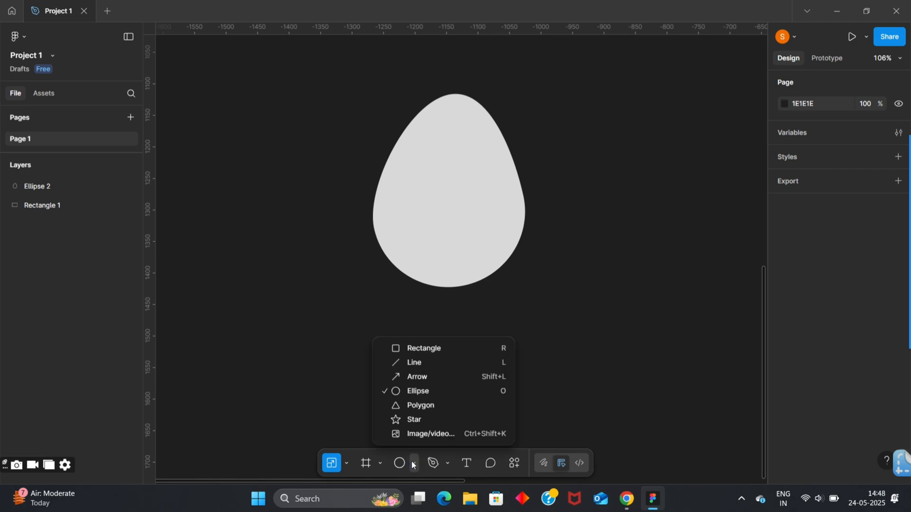
left_click(401, 463)
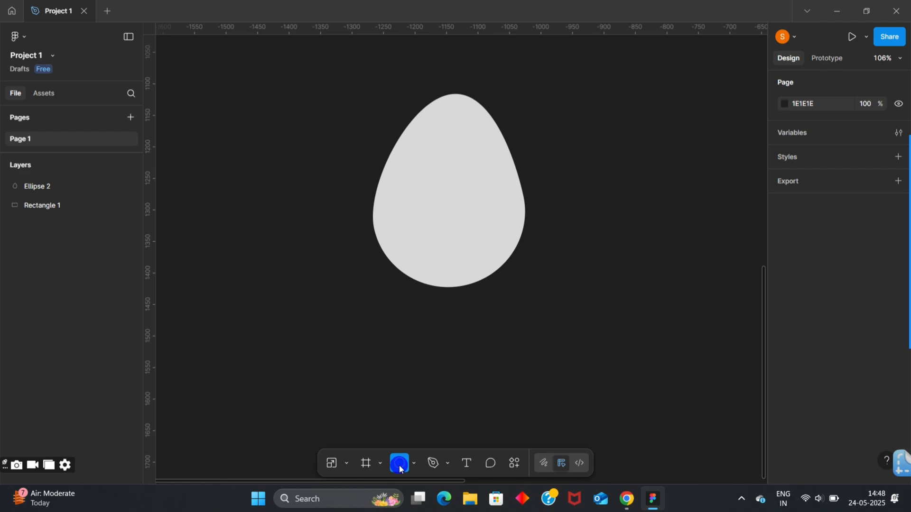
scroll(485, 204, "down", 2)
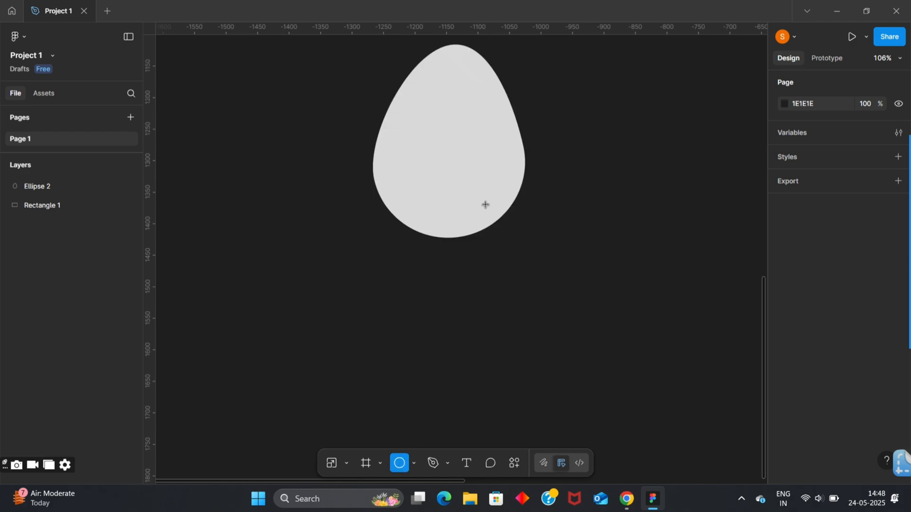
scroll(351, 247, "down", 8)
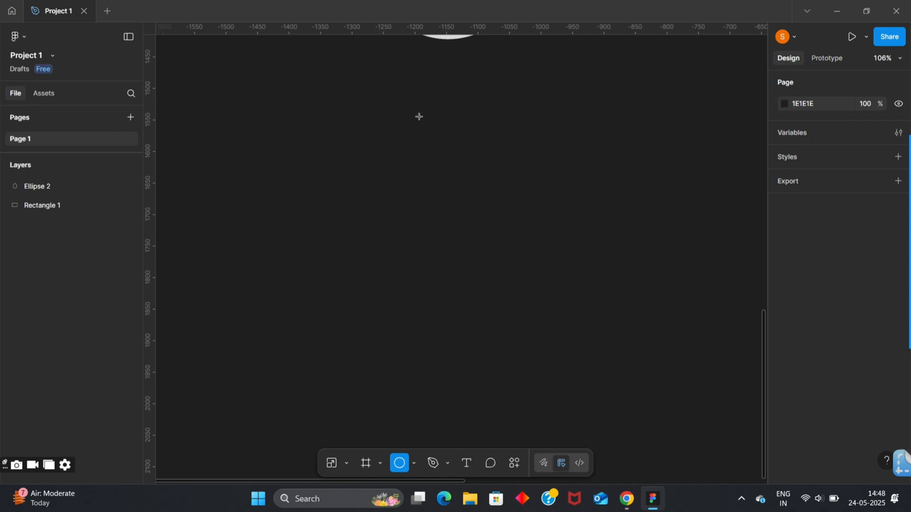
left_click_drag(366, 76, 659, 370)
left_click(716, 220)
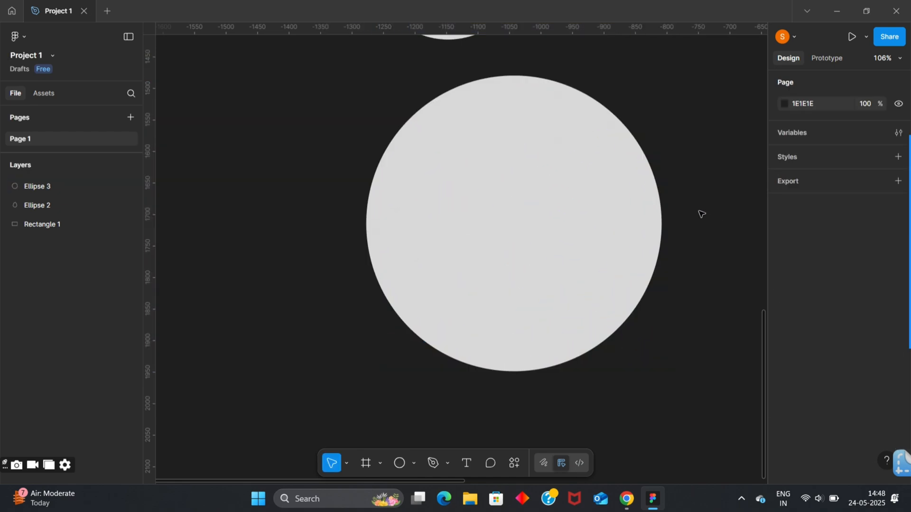
Select the new circle below the egg and open it for vector editing
left_click(551, 273)
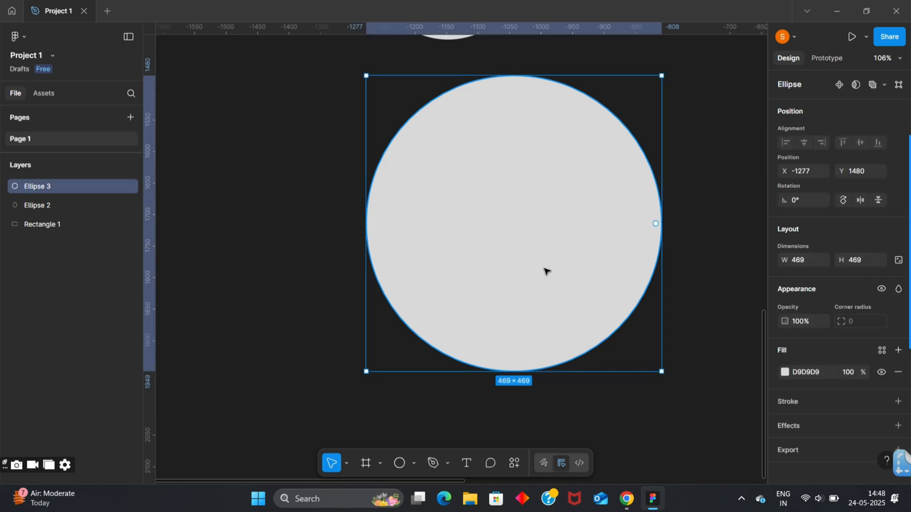
mouse_move(655, 223)
left_mouse_down()
mouse_move(620, 225)
mouse_move(650, 223)
left_mouse_up()
right_click(523, 230)
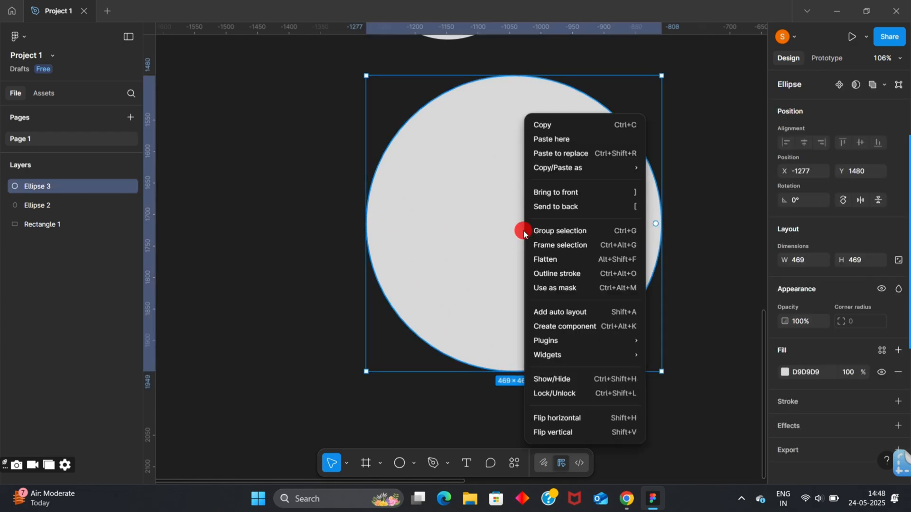
left_click(522, 230)
double_click(542, 241)
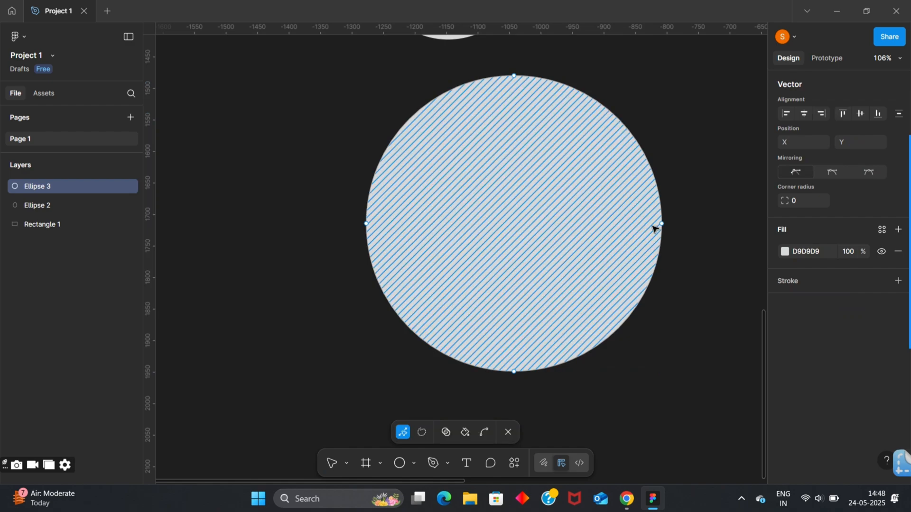
mouse_move(894, 225)
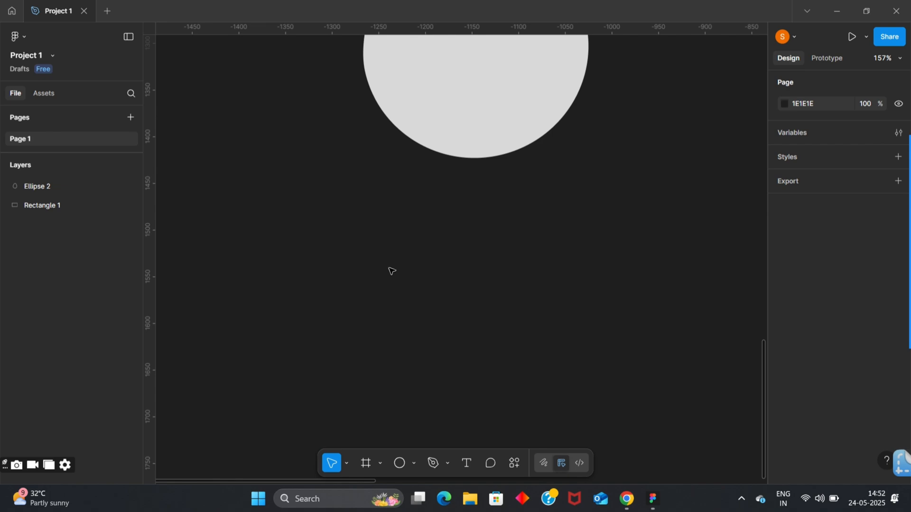
scroll(398, 258, "down", 2)
left_click(400, 463)
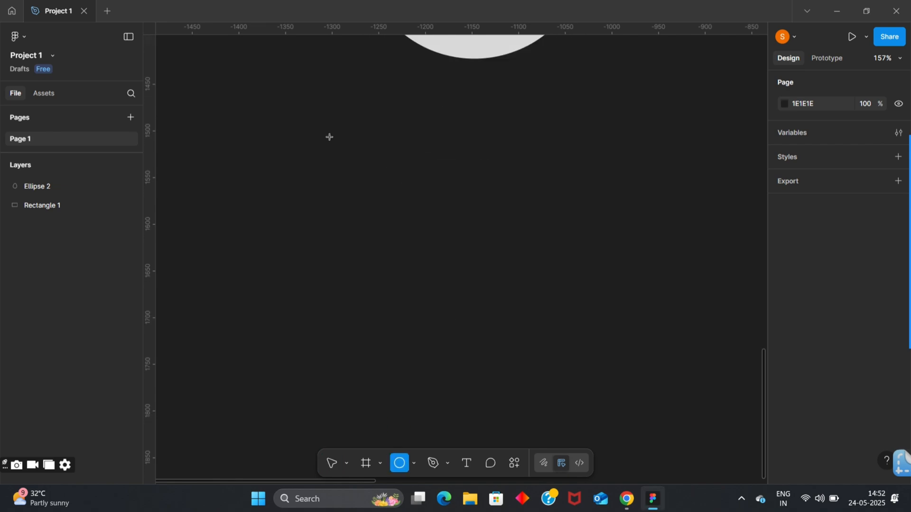
left_click_drag(287, 114, 588, 347)
key("Delete")
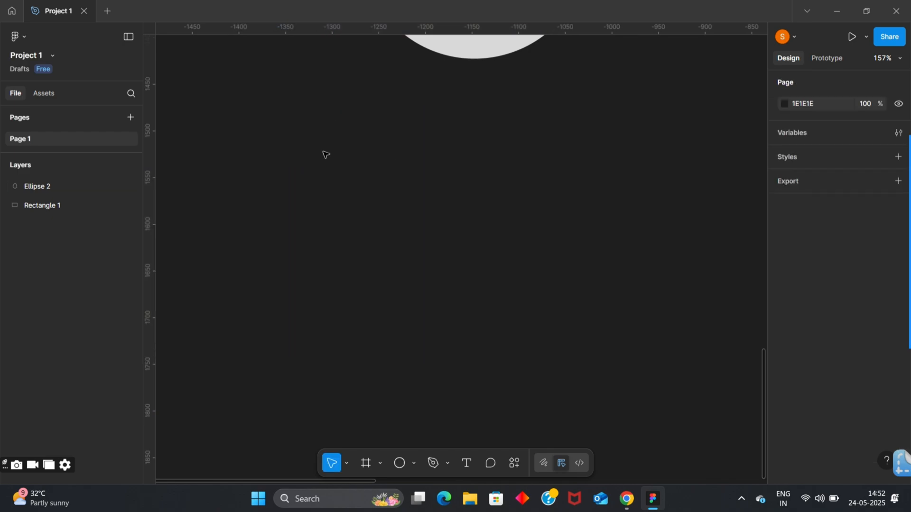
left_click_drag(316, 135, 435, 277)
Draw an ellipse about 257 × 218 in the empty area below the egg
left_click(415, 464)
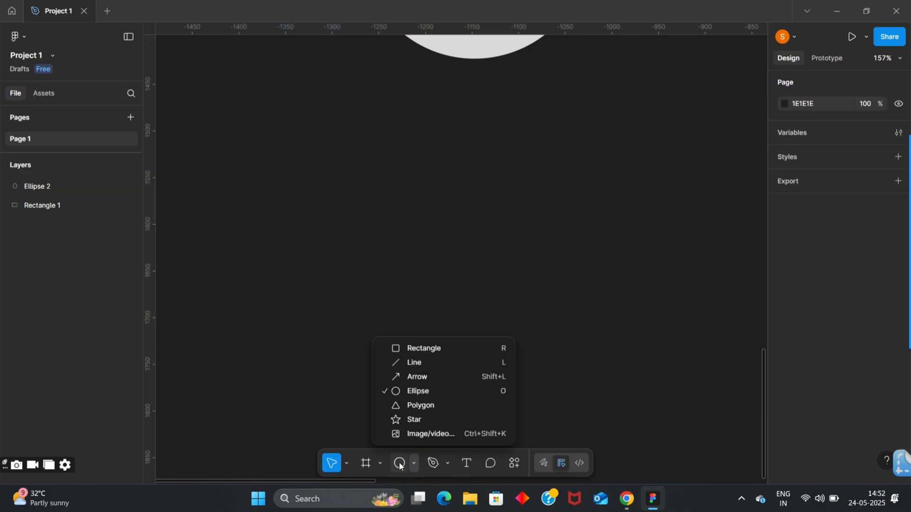
left_click(417, 390)
mouse_move(315, 155)
left_mouse_down()
mouse_move(413, 256)
mouse_move(555, 359)
left_mouse_up()
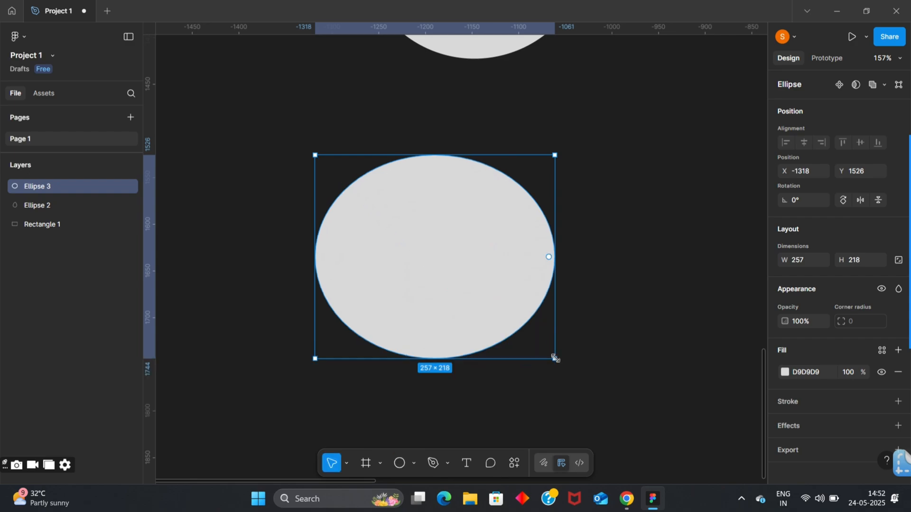
Delete the ellipse below the egg, draw a circle about 251 × 251 in its place and deselect it
key("Delete")
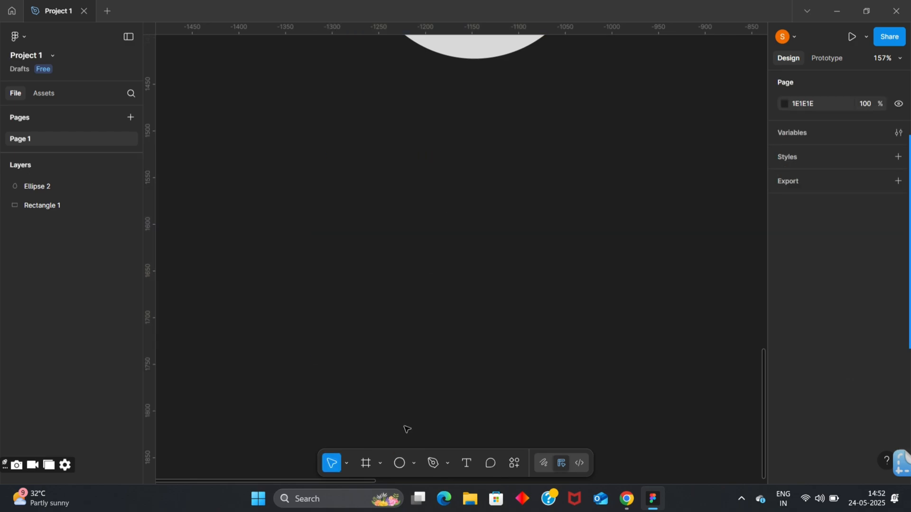
key("o")
left_click_drag(329, 130, 563, 366)
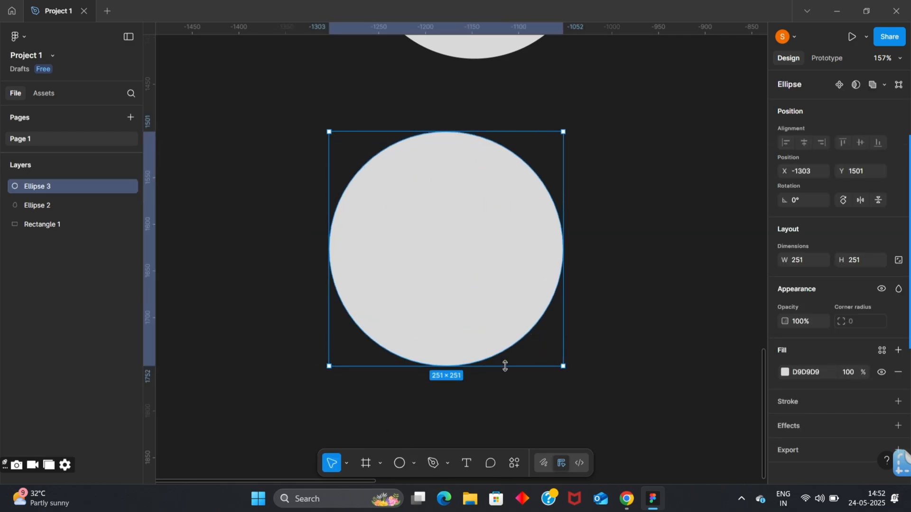
left_click(693, 211)
Select the new circle and cut its arc down to a wedge starting at 0° with a sweep of about 30%
scroll(599, 225, "up", 3)
scroll(599, 226, "down", 2)
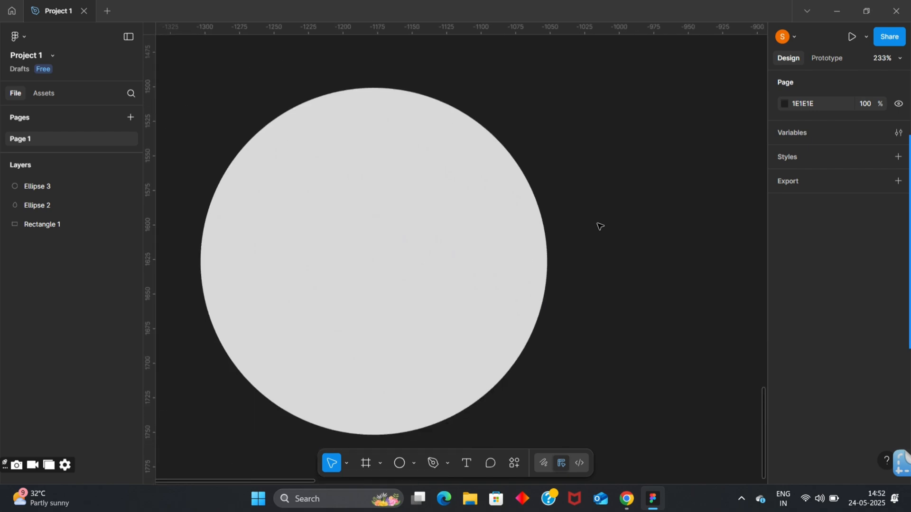
left_click(423, 268)
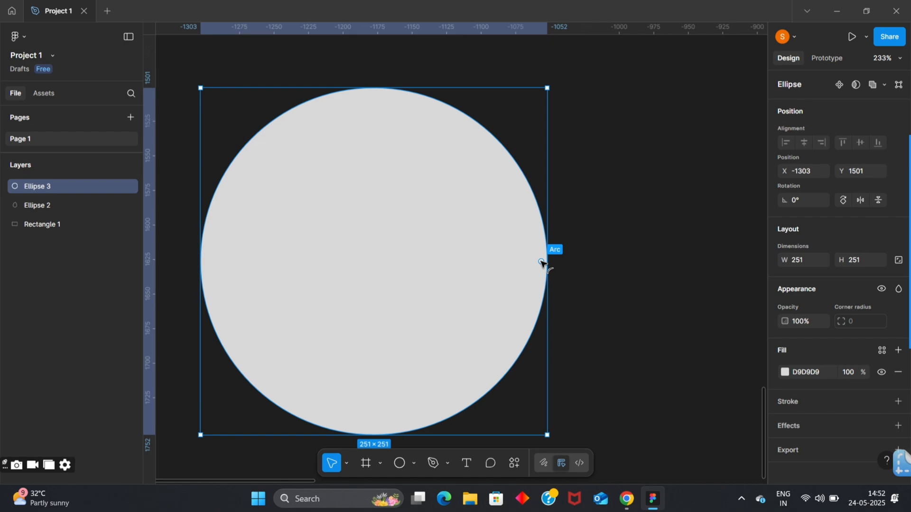
left_click_drag(543, 263, 422, 422)
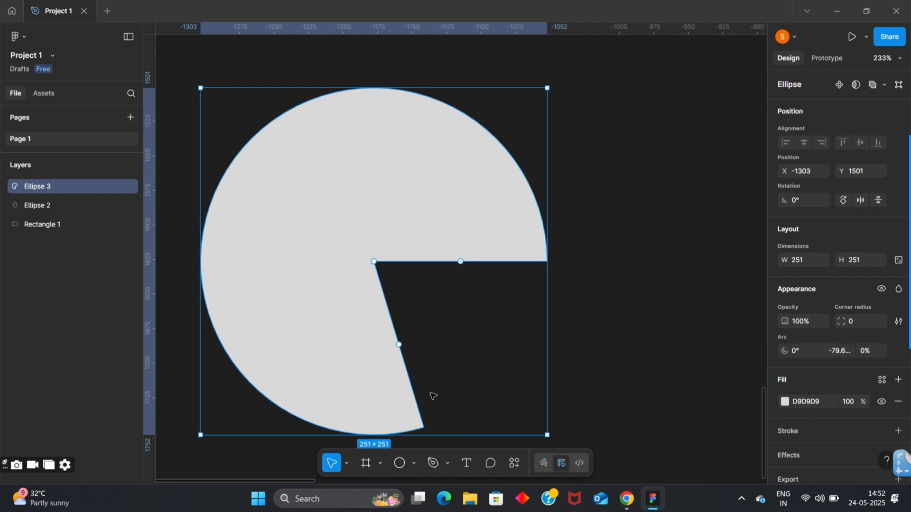
key("ctrl+z")
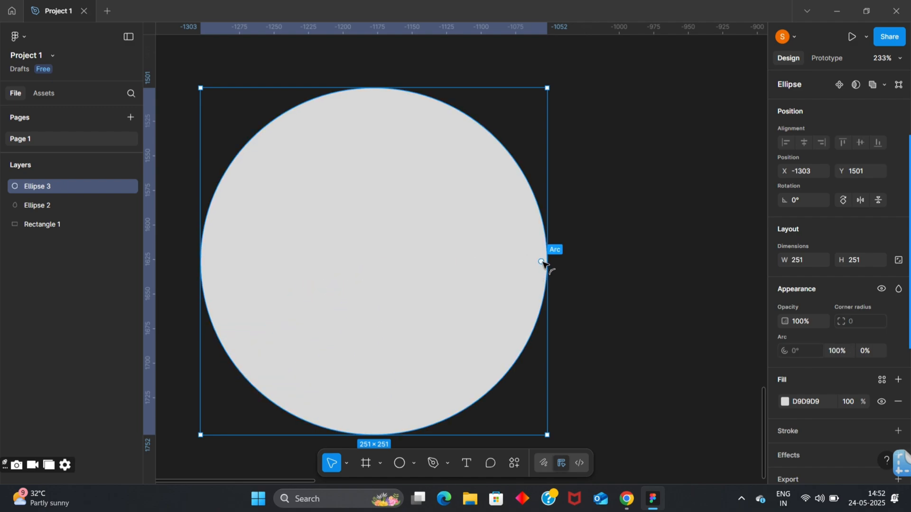
left_click_drag(542, 262, 323, 408)
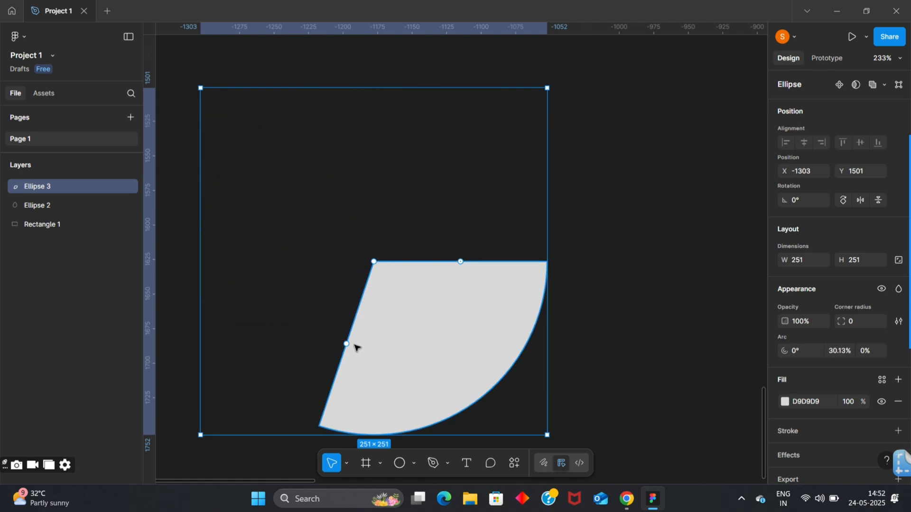
Shift the wedge's arc start angle to about -1.9°, keeping the sweep the same
scroll(463, 264, "up", 5)
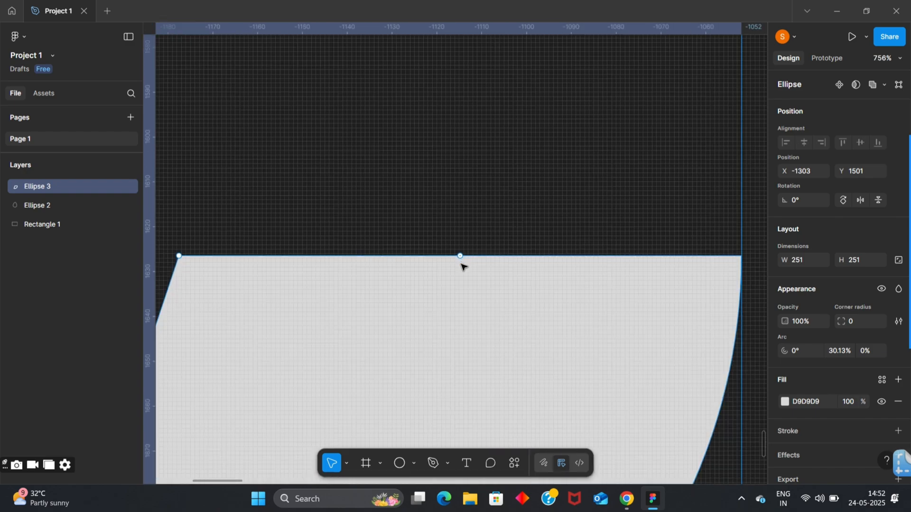
scroll(488, 215, "down", 4)
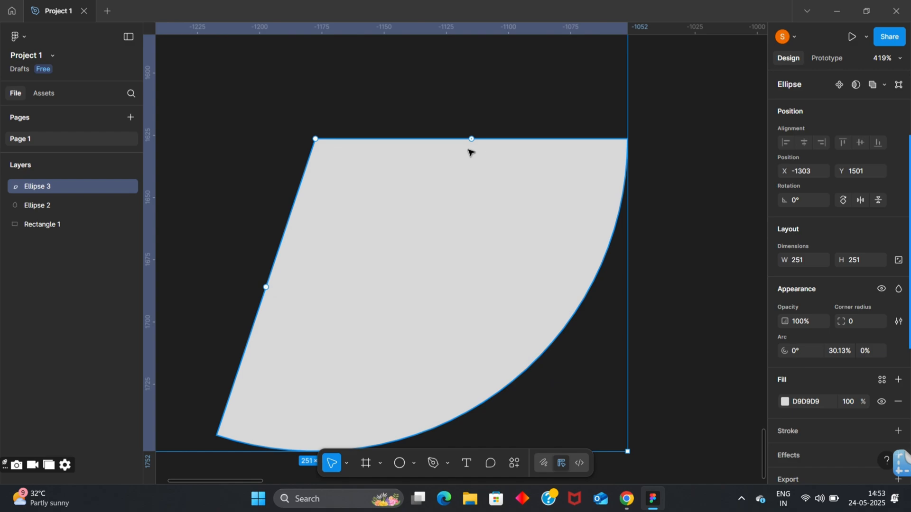
scroll(471, 151, "down", 2, "ctrl")
scroll(474, 152, "up", 2)
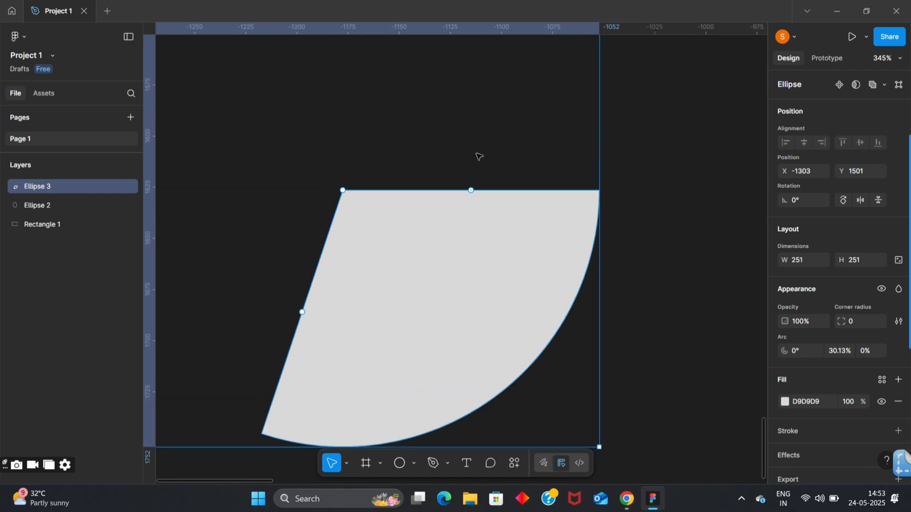
scroll(488, 248, "down", 2, "ctrl")
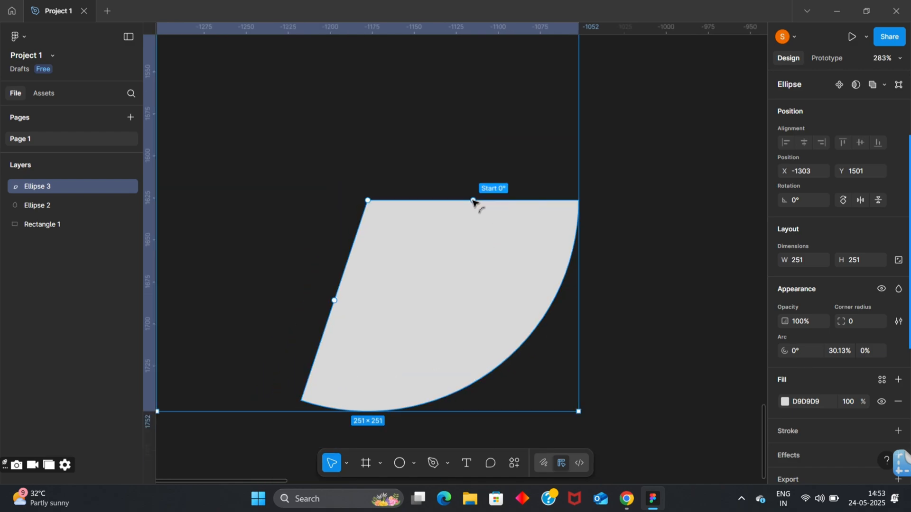
mouse_move(475, 201)
left_mouse_down()
mouse_move(483, 172)
mouse_move(456, 96)
mouse_move(370, 42)
mouse_move(216, 59)
mouse_move(184, 226)
mouse_move(410, 340)
mouse_move(484, 85)
mouse_move(192, 216)
mouse_move(416, 275)
mouse_move(370, 275)
mouse_move(397, 102)
mouse_move(483, 242)
mouse_move(494, 198)
left_mouse_up()
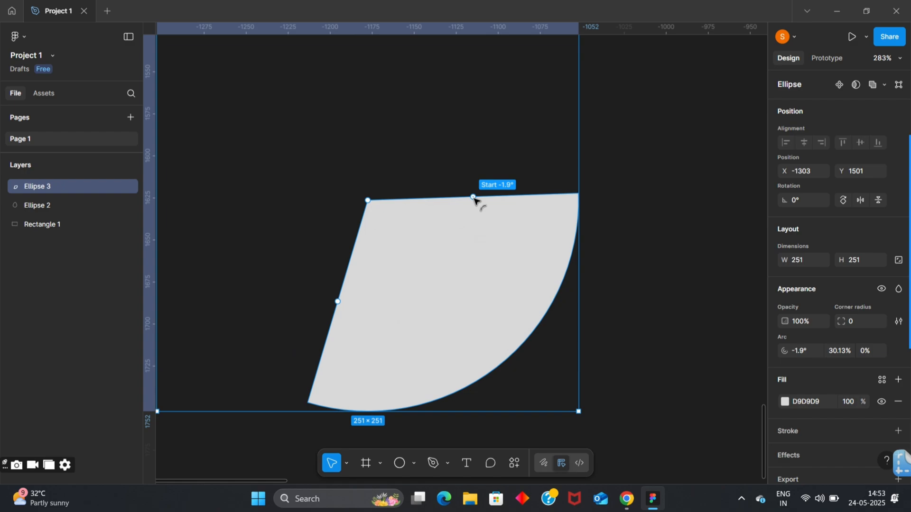
Hollow the wedge into an open ring with an arc sweep of about -70% and an inner ratio of about 56%
scroll(475, 198, "up", 5)
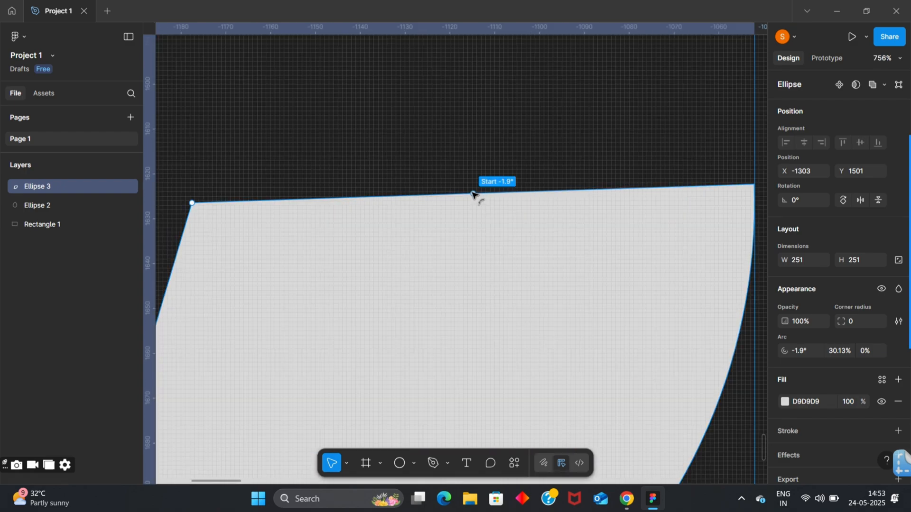
scroll(473, 194, "down", 5)
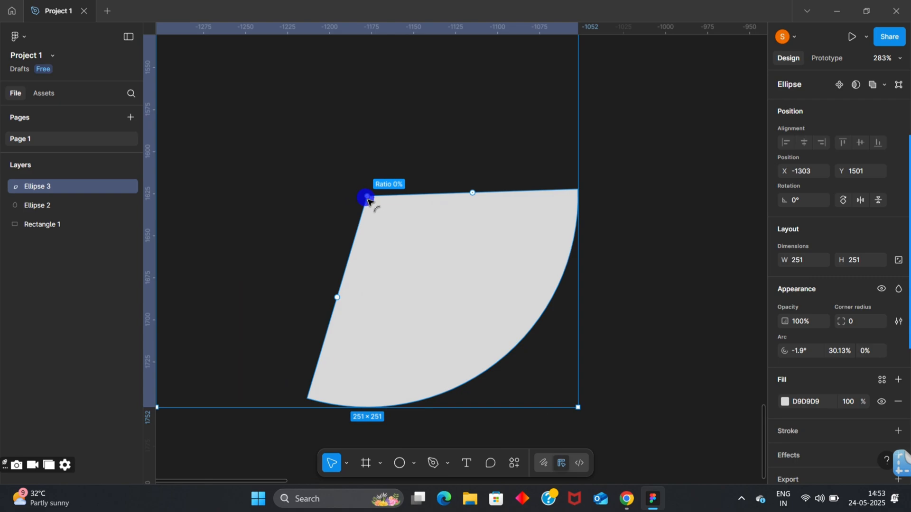
left_click_drag(368, 198, 397, 167)
scroll(414, 181, "up", 2)
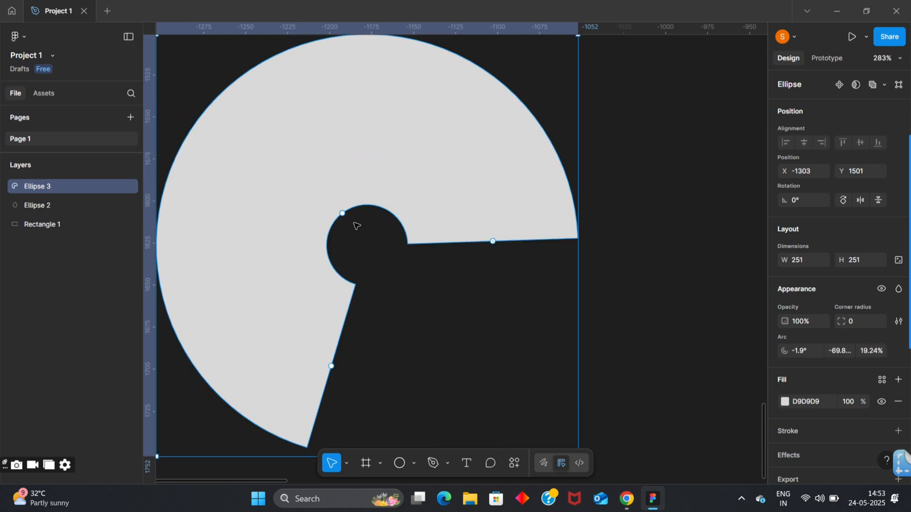
left_click_drag(345, 216, 295, 151)
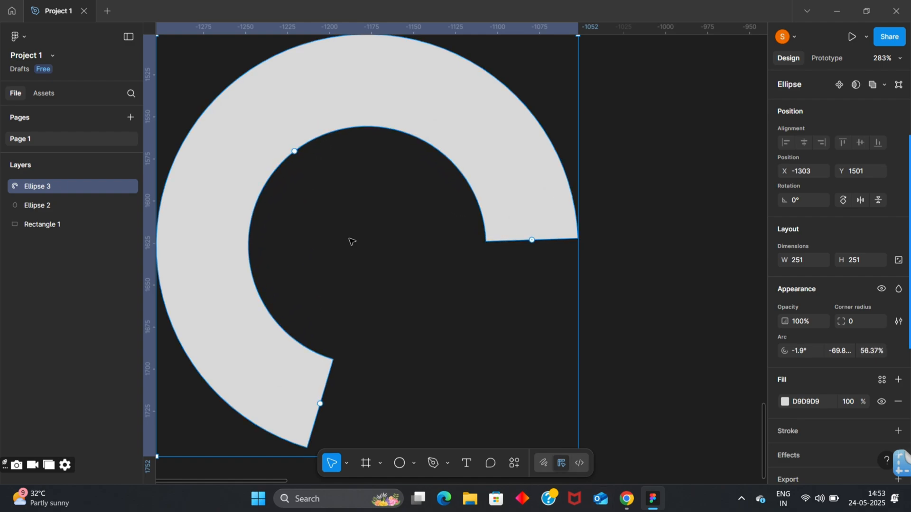
Shorten the open ring to an upper half ring with an arc sweep of about -49%
scroll(326, 401, "down", 1)
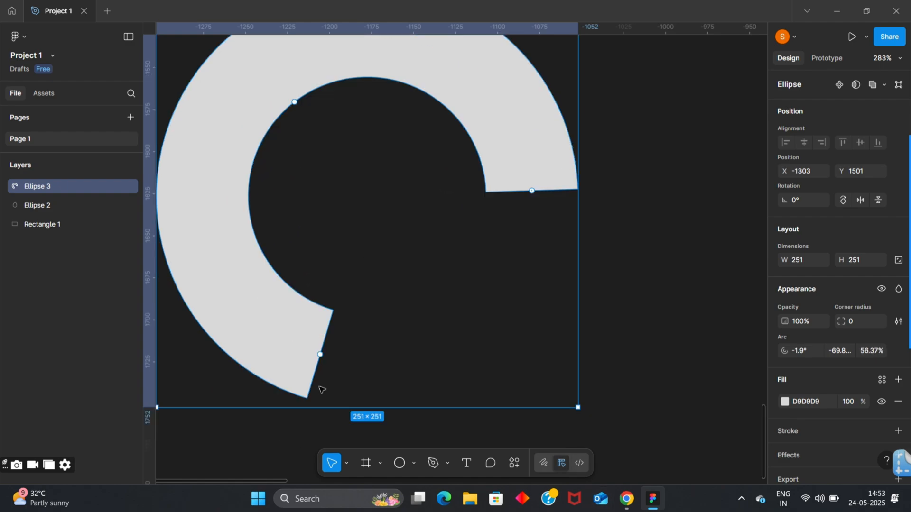
left_click_drag(320, 355, 231, 196)
scroll(518, 347, "up", 2)
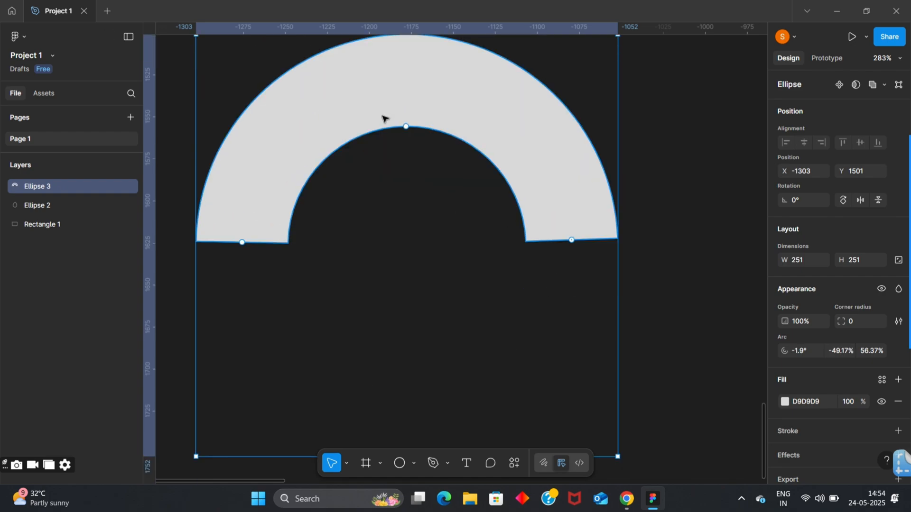
Open the half ring for vector editing and move the inner edge's upper-left point outward to about X -1232.5, Y 1563.5
left_click(412, 97)
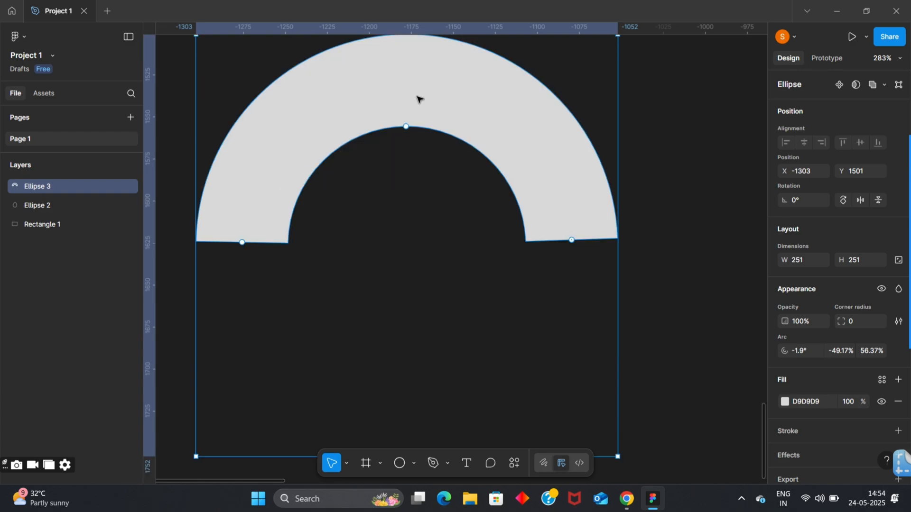
scroll(463, 128, "up", 2)
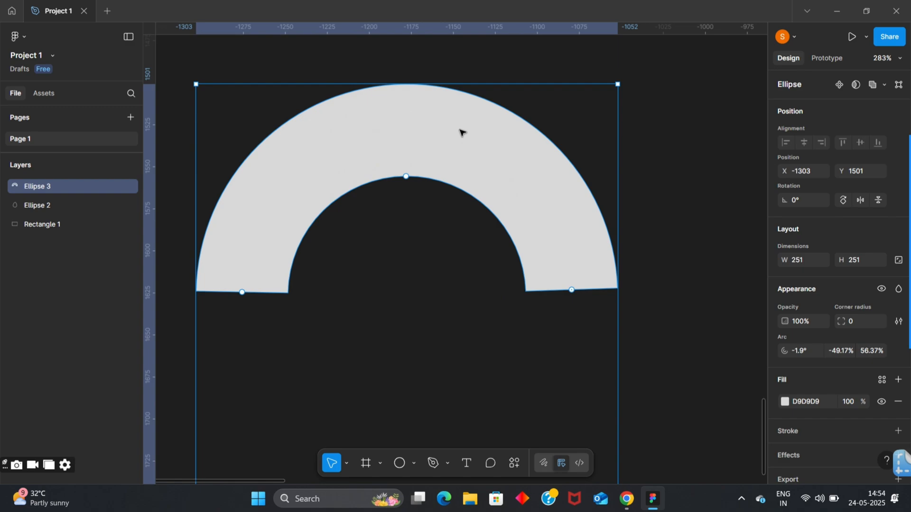
double_click(471, 158)
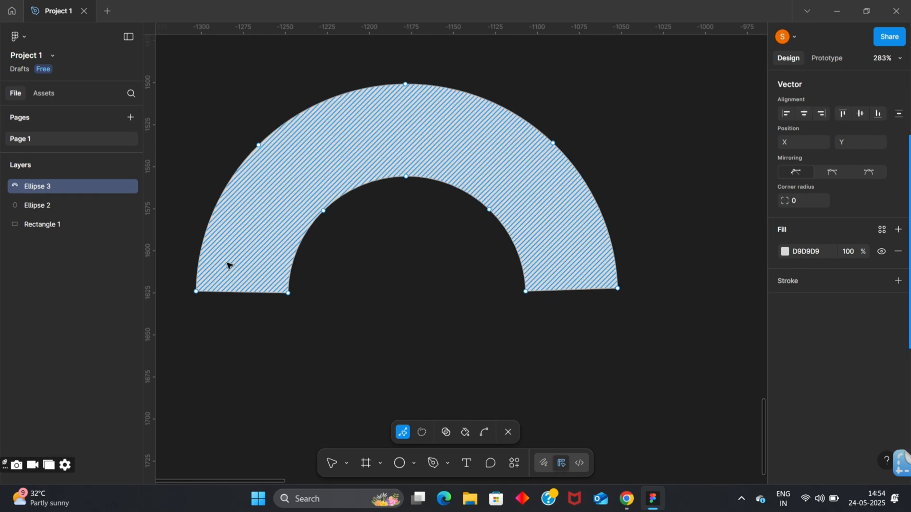
scroll(349, 236, "up", 5)
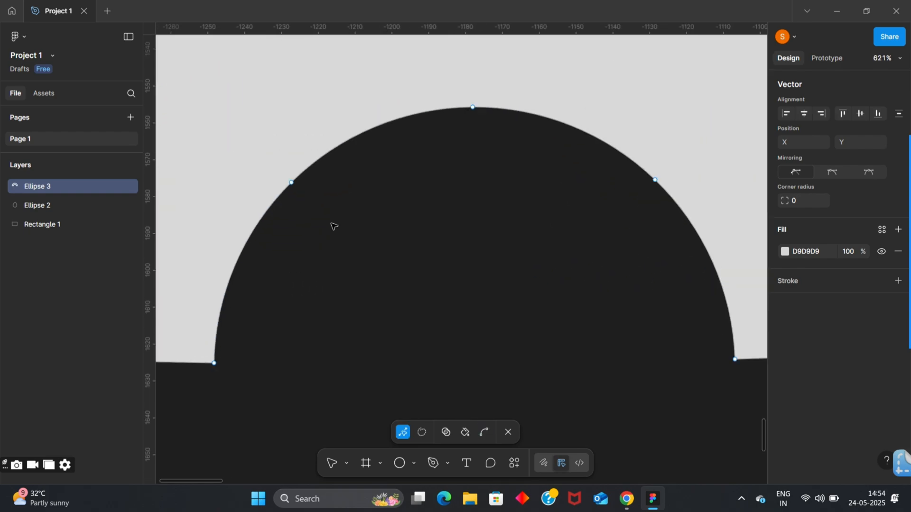
left_click_drag(291, 182, 272, 135)
scroll(305, 167, "down", 2)
scroll(305, 167, "down", 2)
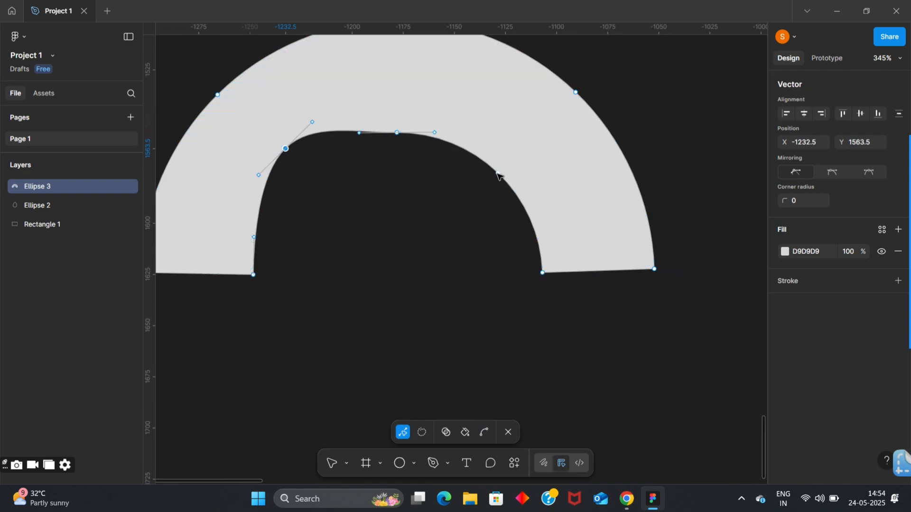
Move the inner upper-right point outward and the outer upper-right and top points inward, and leave vector editing
left_click_drag(498, 175, 537, 137)
left_click(574, 93)
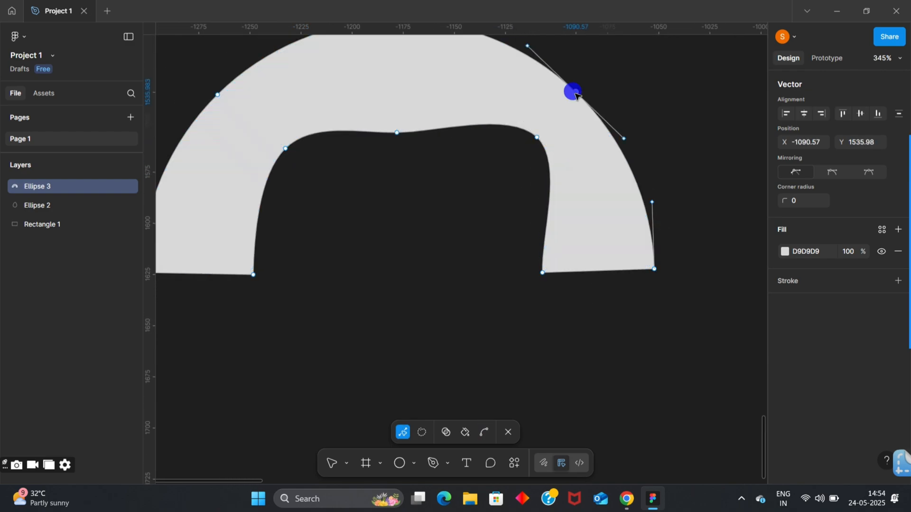
left_click_drag(575, 95, 549, 123)
scroll(402, 142, "up", 3)
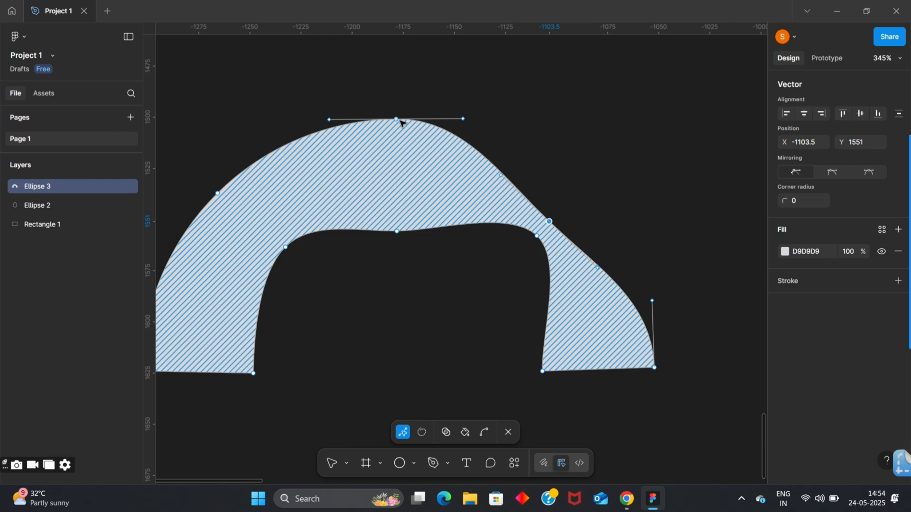
left_click_drag(400, 122, 399, 162)
key("Escape")
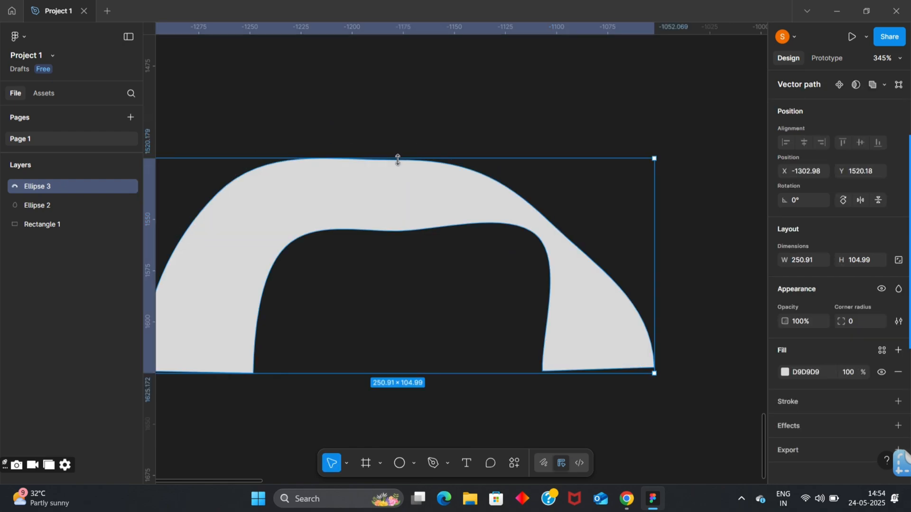
Undo all the point moves made to the half ring in vector editing
key("ctrl+z")
key("ctrl+z")
key("ctrl+z")
key("ctrl+z")
key("ctrl+z")
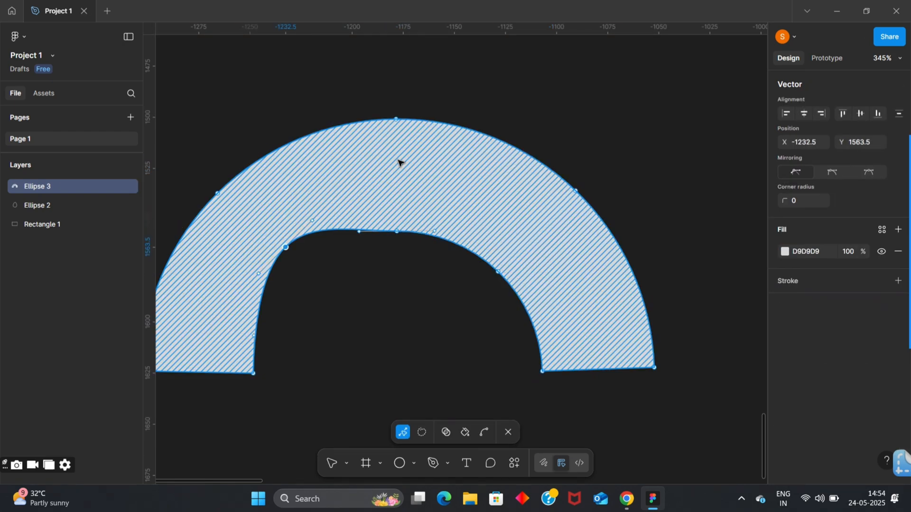
key("ctrl+z")
key("ctrl+z")
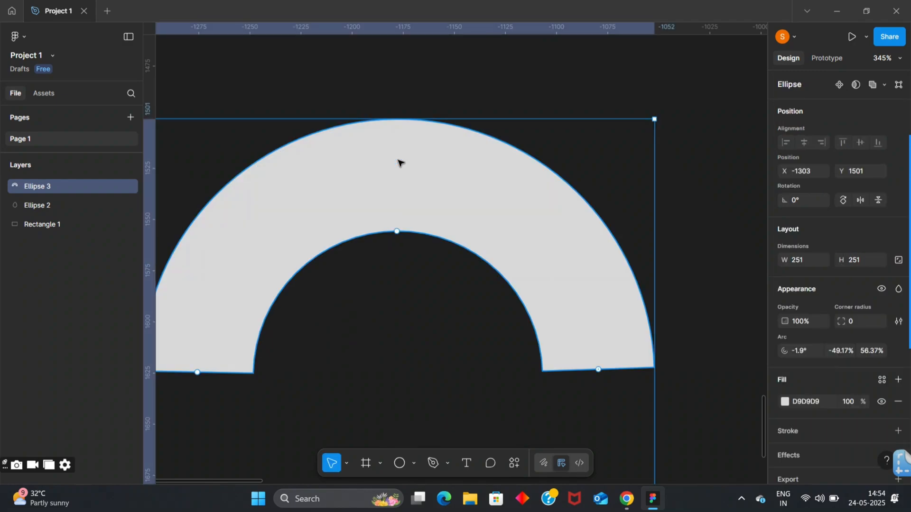
Thin the half ring by increasing its inner ratio to about 67%
scroll(398, 160, "down", 4)
scroll(398, 160, "up", 1)
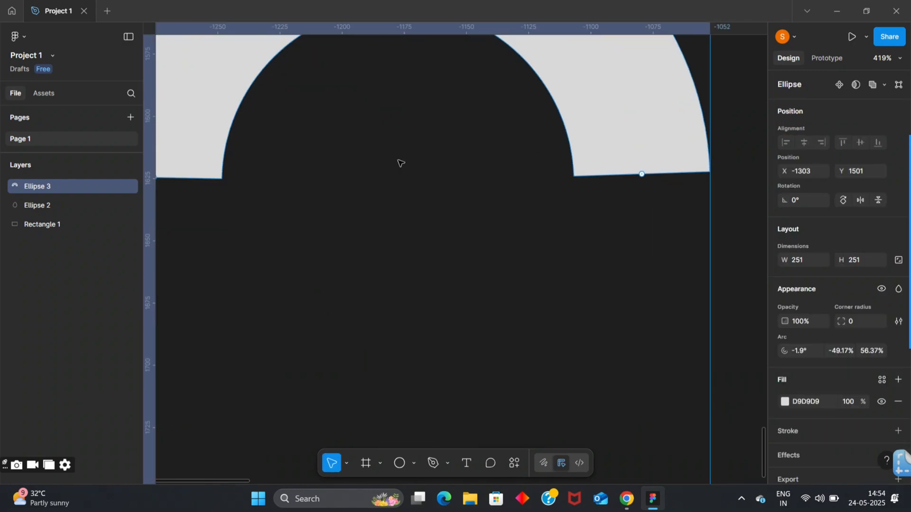
scroll(418, 178, "down", 2)
scroll(420, 179, "up", 3)
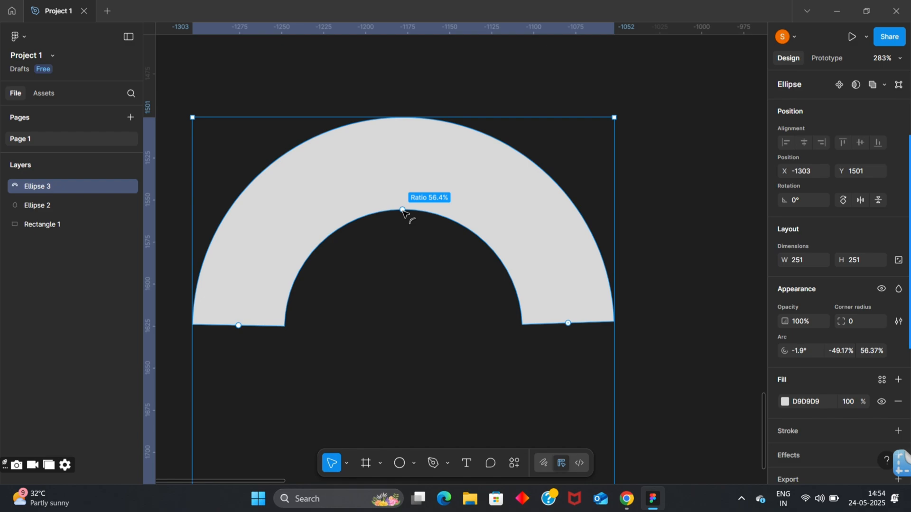
left_click_drag(402, 211, 434, 190)
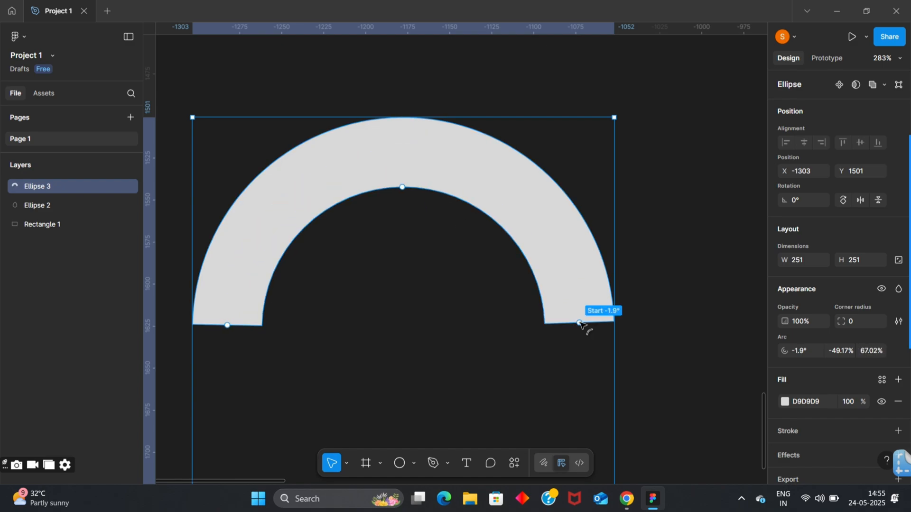
Level the half ring's ends by setting the arc start to 0° and the sweep to about -49.6%
left_click(580, 322)
mouse_move(579, 324)
left_mouse_down()
mouse_move(533, 163)
mouse_move(197, 238)
mouse_move(532, 213)
mouse_move(549, 319)
mouse_move(578, 328)
left_mouse_up()
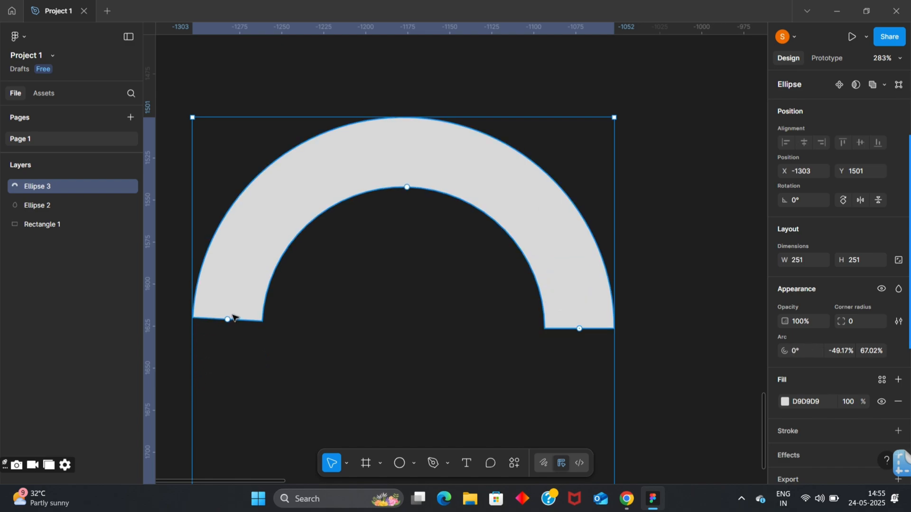
mouse_move(228, 319)
left_mouse_down()
mouse_move(434, 451)
mouse_move(611, 338)
mouse_move(593, 346)
mouse_move(217, 273)
mouse_move(231, 324)
left_mouse_up()
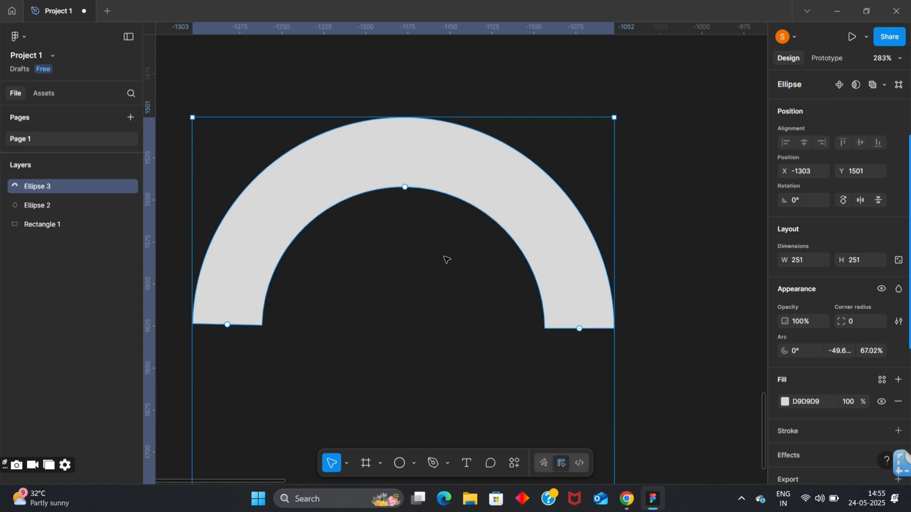
Pull the half ring's inner top point straight down into a long central spike in vector editing, and leave vector editing
scroll(472, 254, "down", 1)
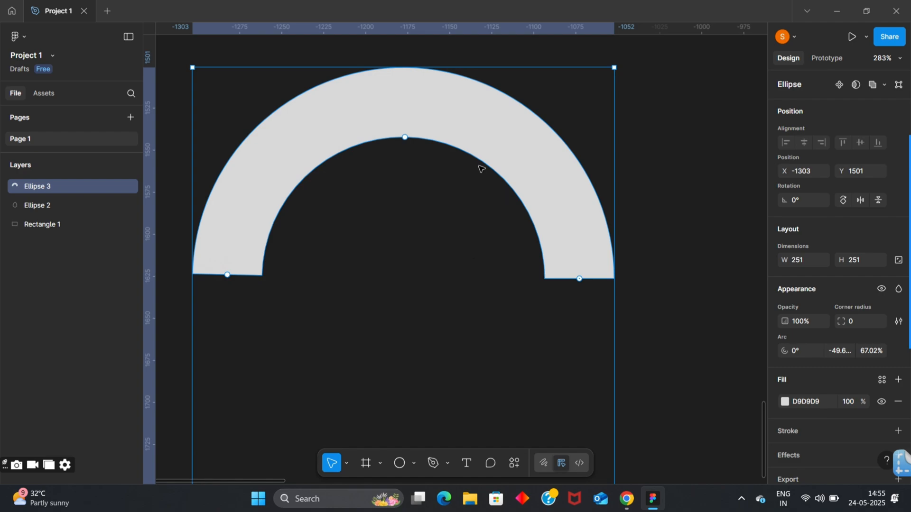
double_click(481, 168)
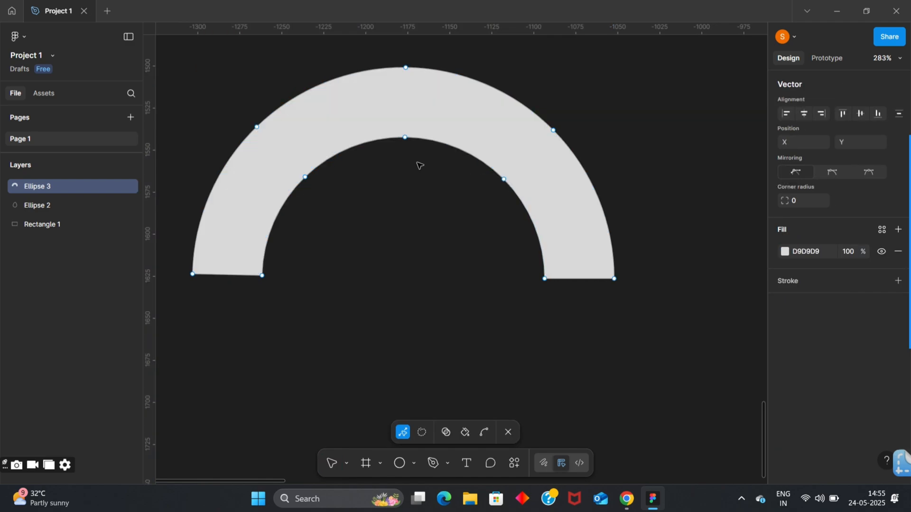
left_click_drag(404, 138, 396, 402)
left_click(572, 339)
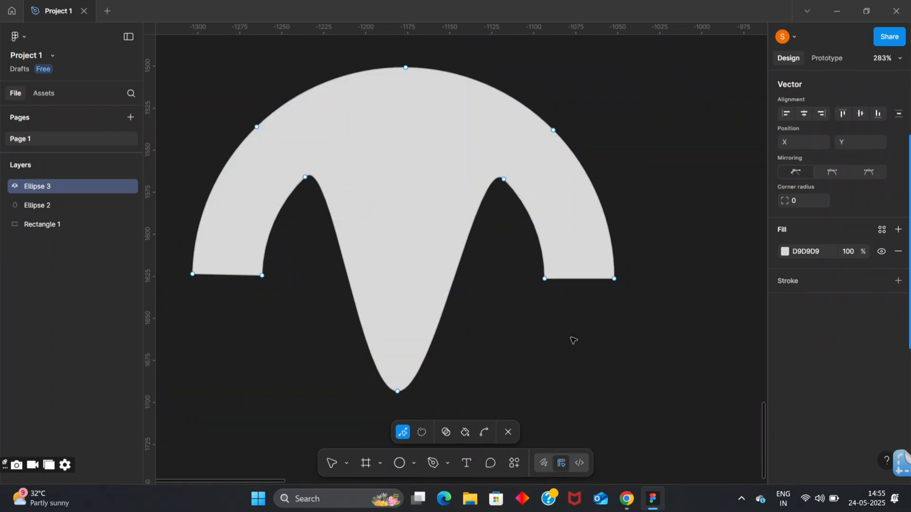
left_click(569, 171)
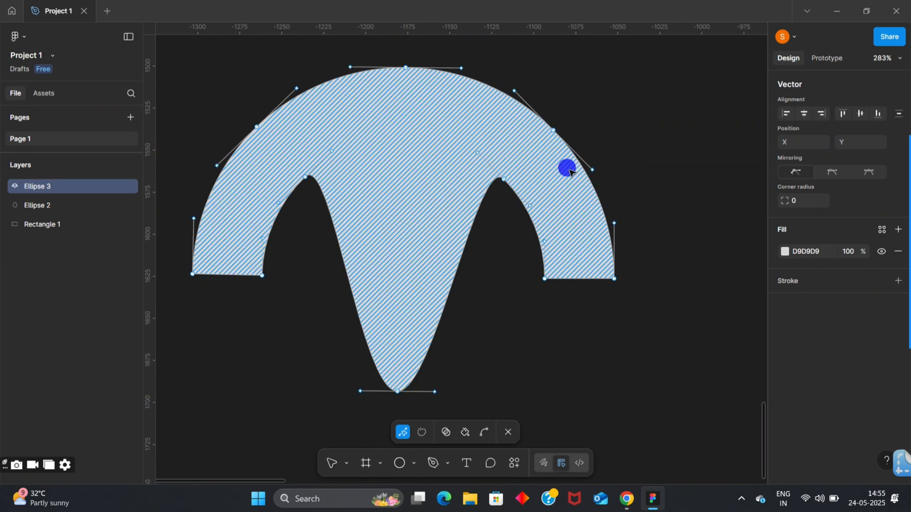
key("Escape")
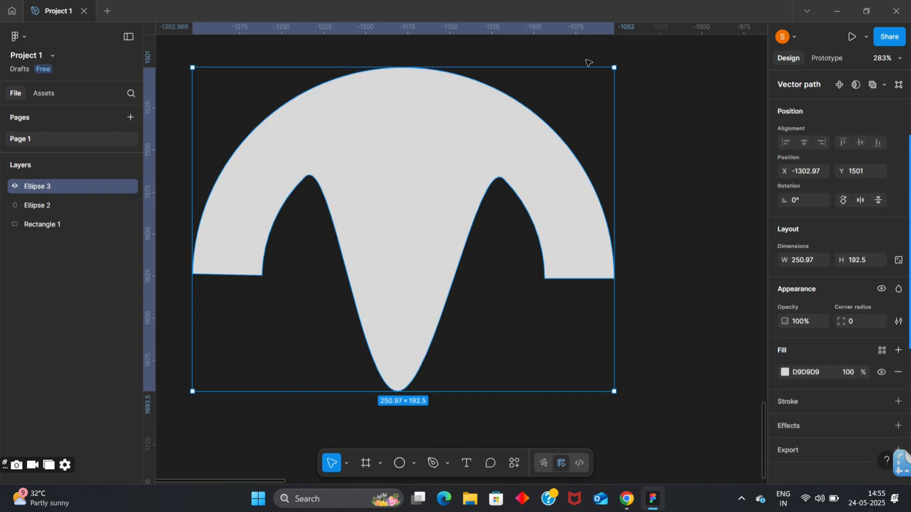
Rotate the spiked half ring to about 179.65° so that its spike points upward
left_click_drag(619, 69, 316, 281)
scroll(648, 241, "down", 2)
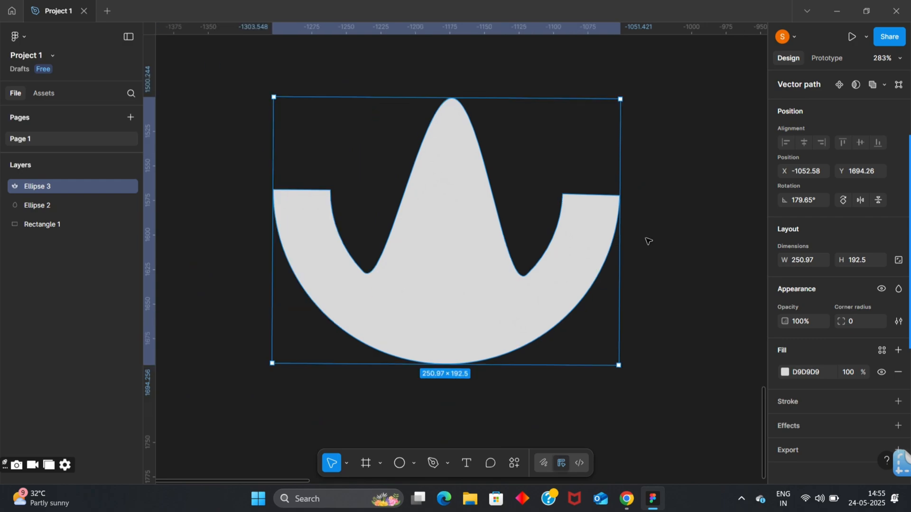
left_click(627, 378)
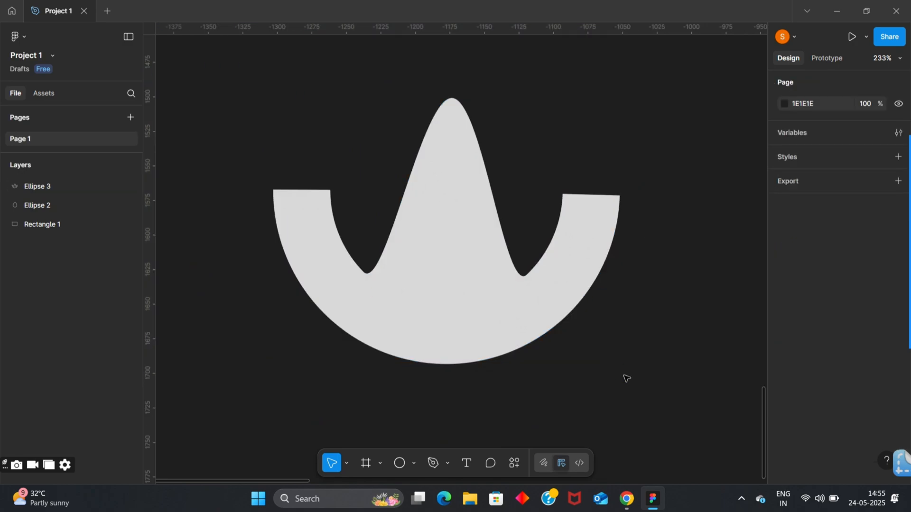
left_click(551, 284)
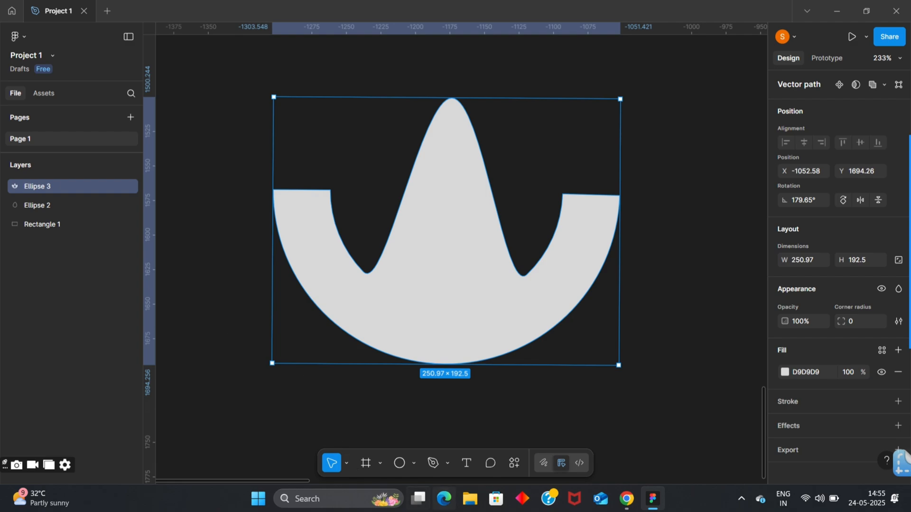
Place a horizontal arrow pointing right below the lower right of the rotated shape with the Arrow tool
left_click(406, 463)
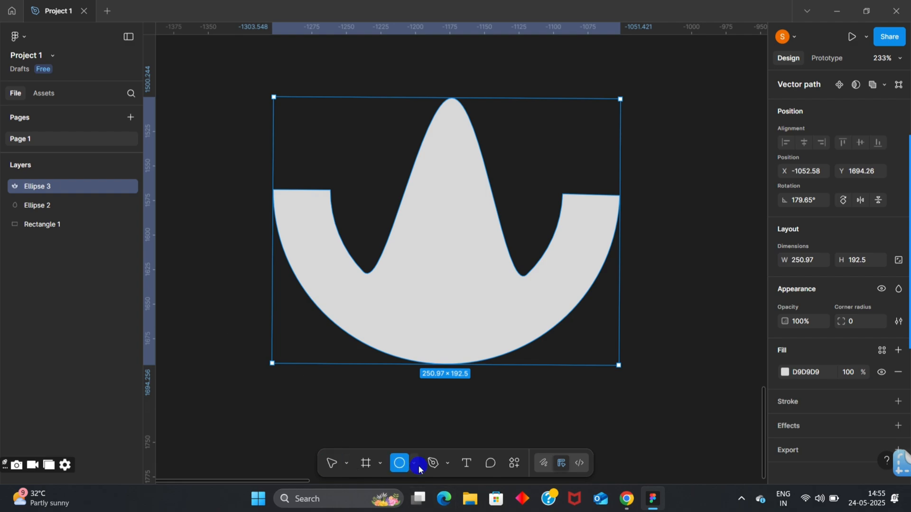
left_click(419, 468)
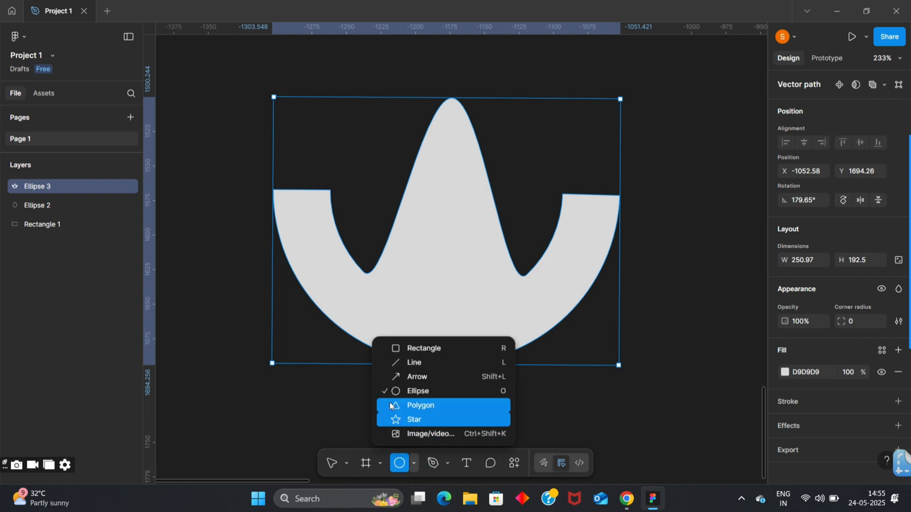
left_click(425, 374)
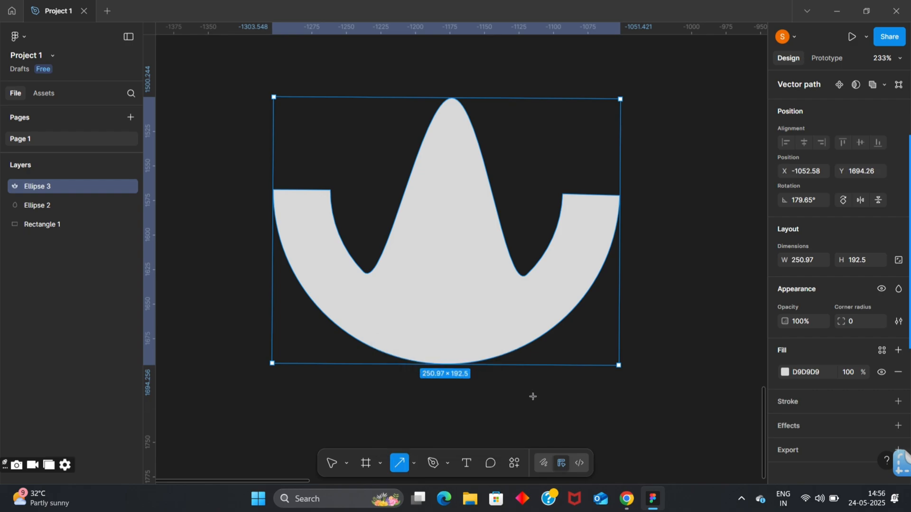
left_click(413, 465)
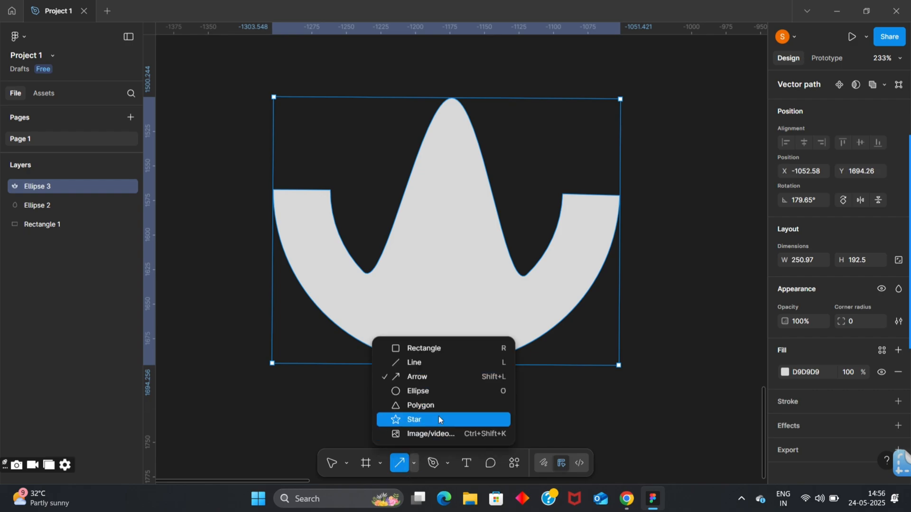
left_click(607, 397)
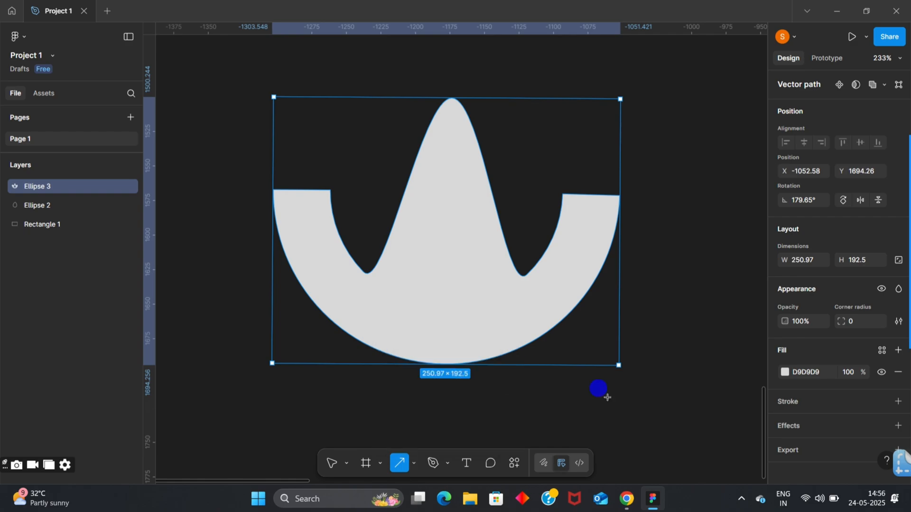
left_click(379, 399)
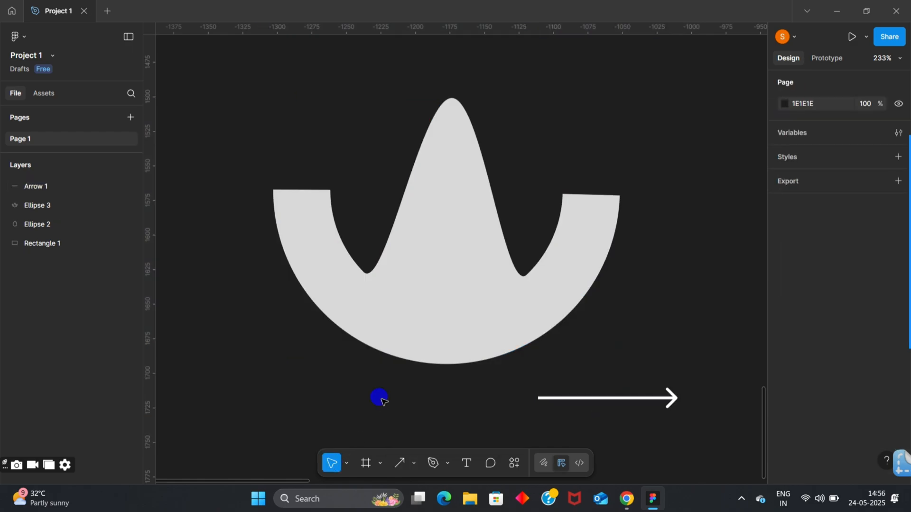
Try dark red and dark green fills on the rotated spiked shape, and set its fill to blue 4039CE
left_click(400, 297)
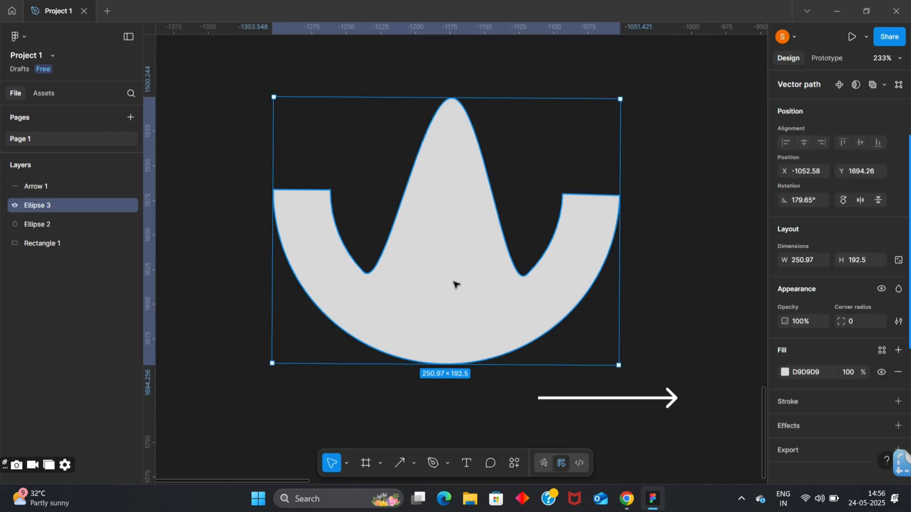
left_click(785, 372)
left_click_drag(703, 271, 692, 314)
left_click(684, 257)
left_click(699, 327)
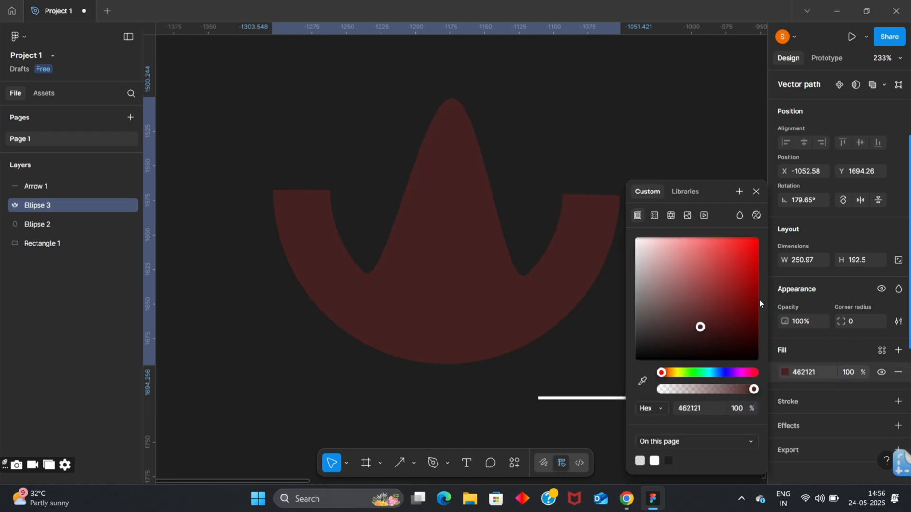
left_click(704, 374)
left_click(739, 281)
left_click(721, 318)
left_click(717, 338)
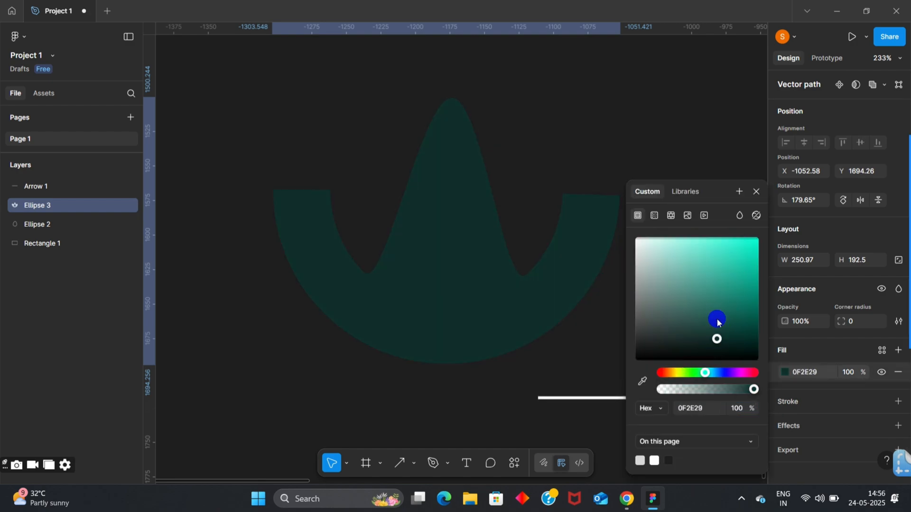
left_click(686, 249)
left_click(722, 372)
left_click(724, 262)
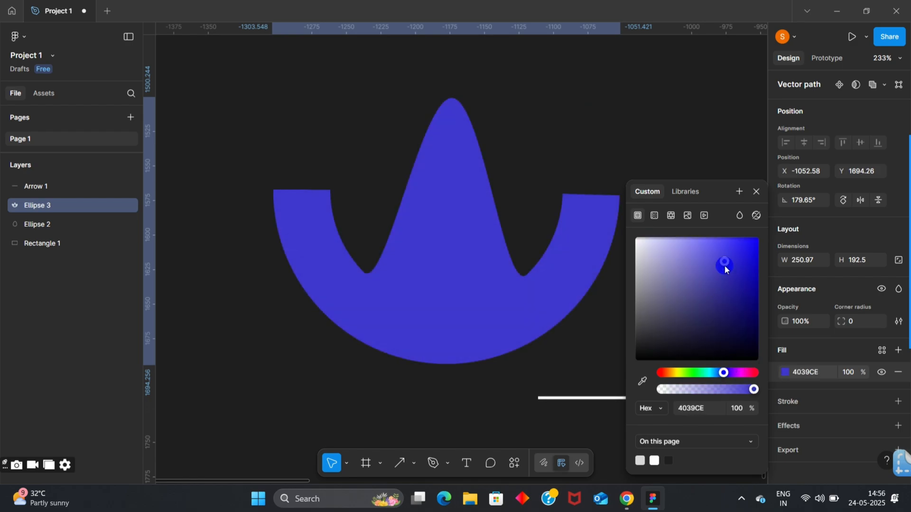
Draw a 215 × 215 circle on the empty canvas below the other shapes and move it to X -1270, Y 1860
scroll(554, 194, "down", 5)
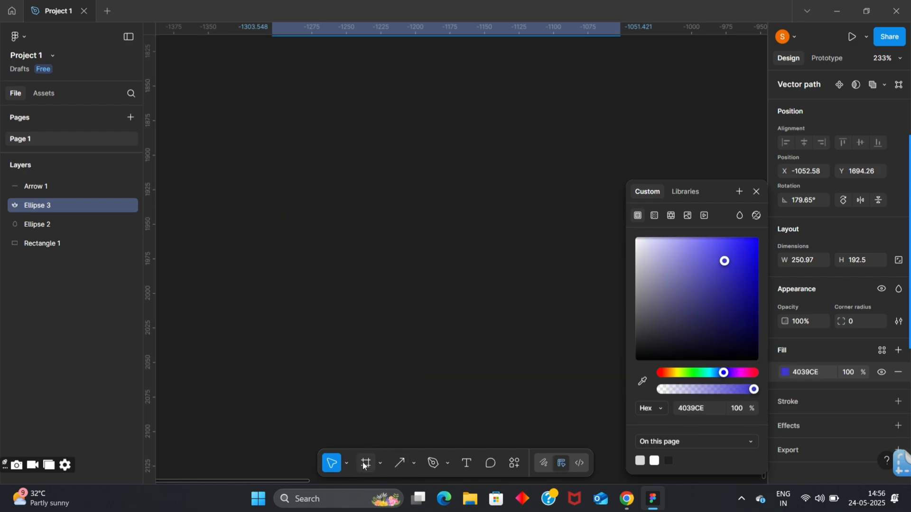
left_click(413, 464)
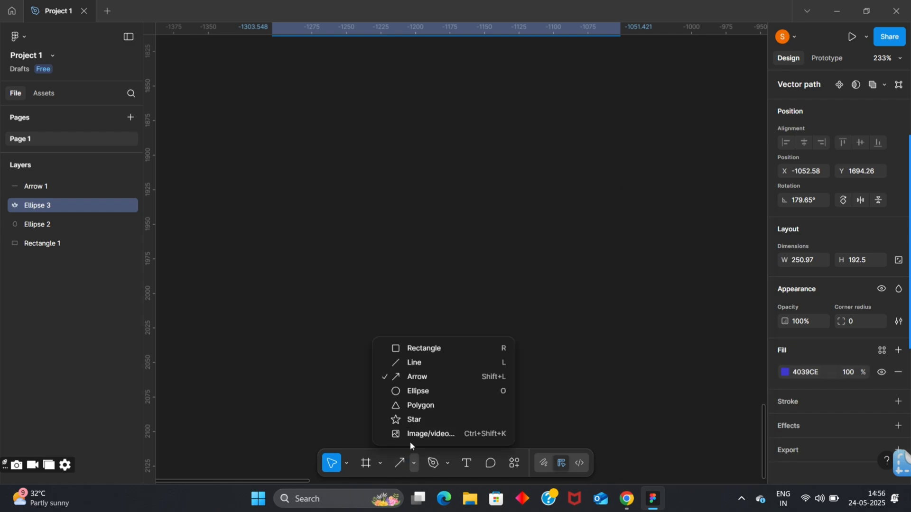
left_click(420, 391)
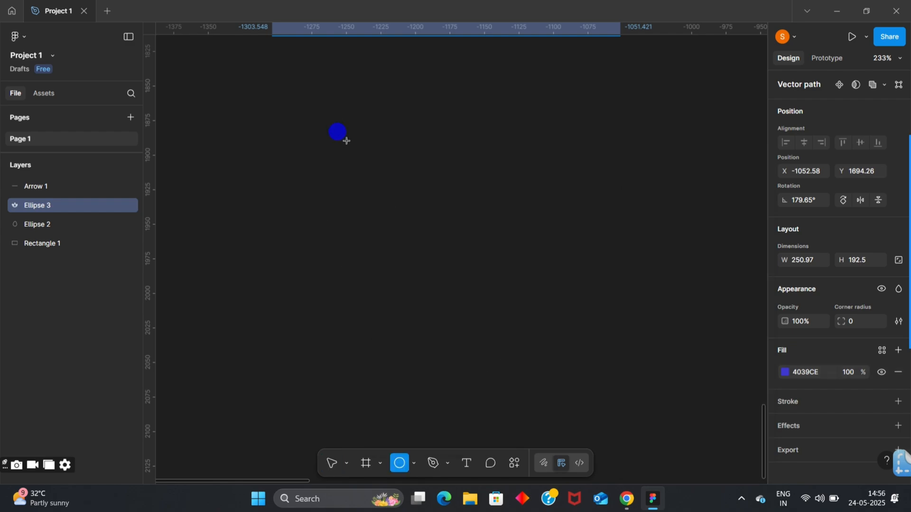
left_click_drag(346, 141, 641, 434)
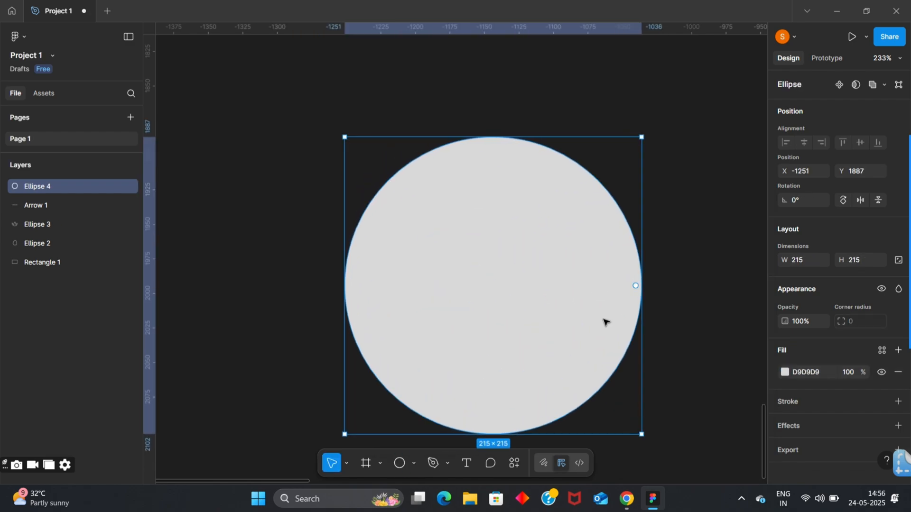
left_click_drag(506, 278, 480, 240)
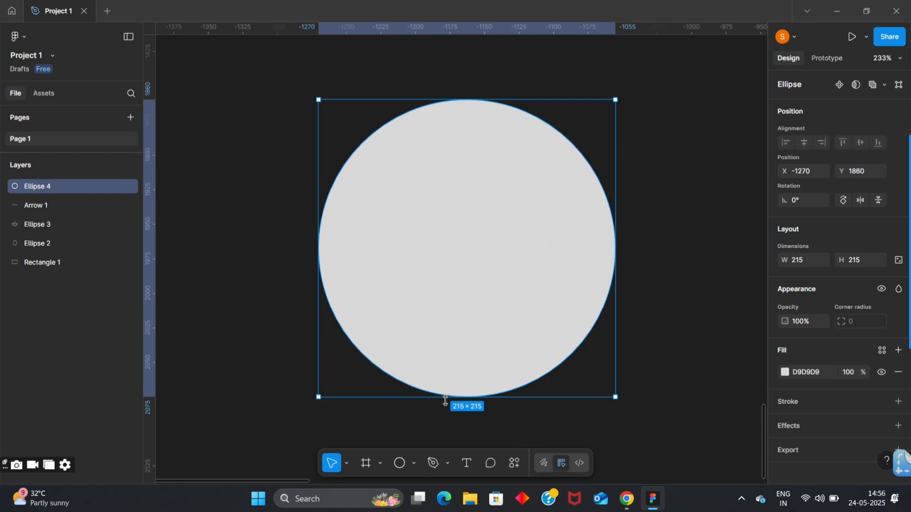
Lower the circle's top point into a dip and move both side points inward and up in vector editing
double_click(550, 253)
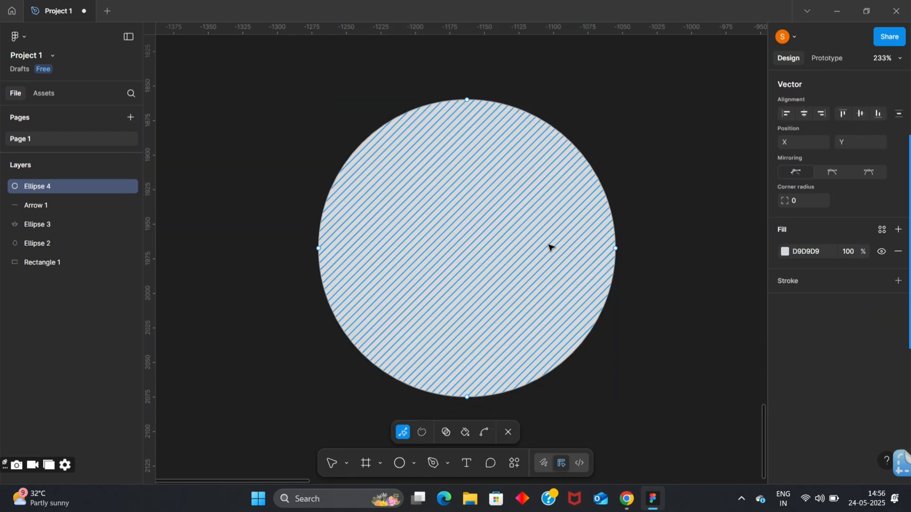
mouse_move(467, 100)
left_mouse_down()
mouse_move(463, 243)
mouse_move(473, 278)
left_mouse_up()
left_click_drag(356, 225, 370, 197)
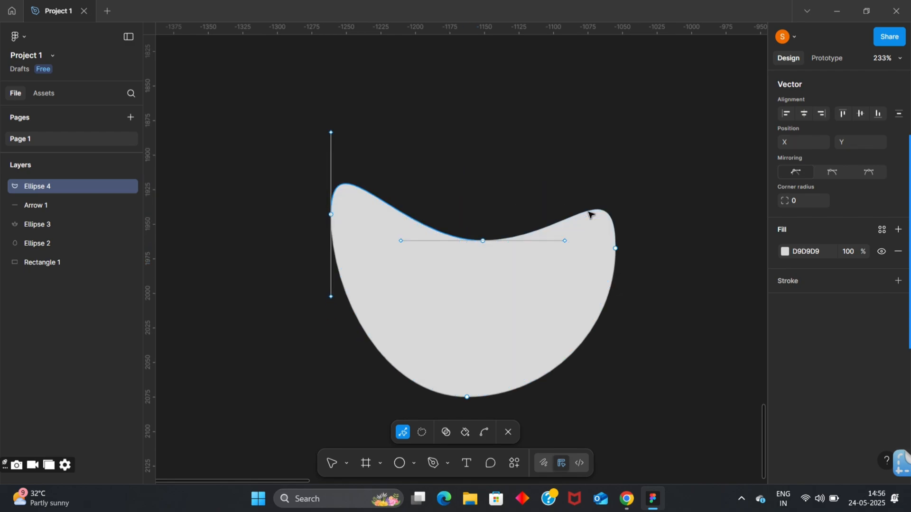
left_click_drag(588, 212, 571, 172)
Stretch the shape downward by moving its bottom point to X -1162.5, Y 2120
left_click_drag(468, 397, 470, 415)
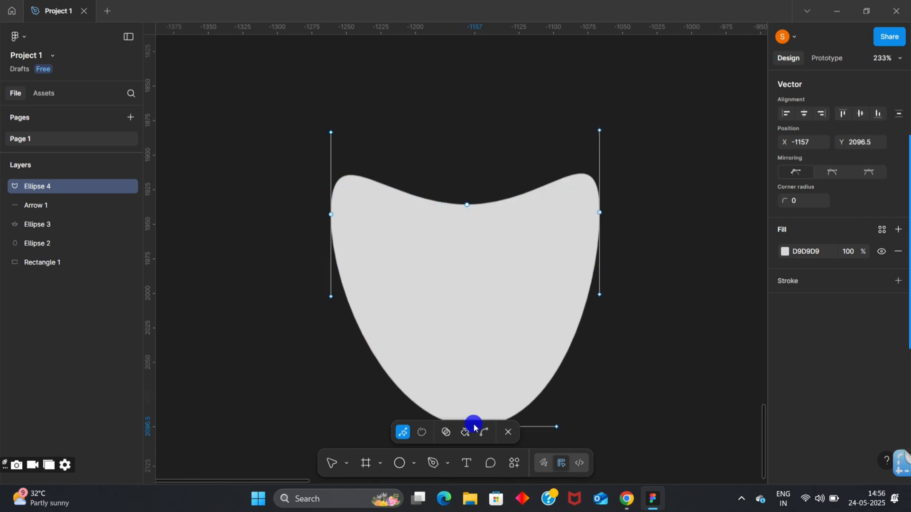
scroll(459, 376, "down", 3)
scroll(482, 309, "up", 1)
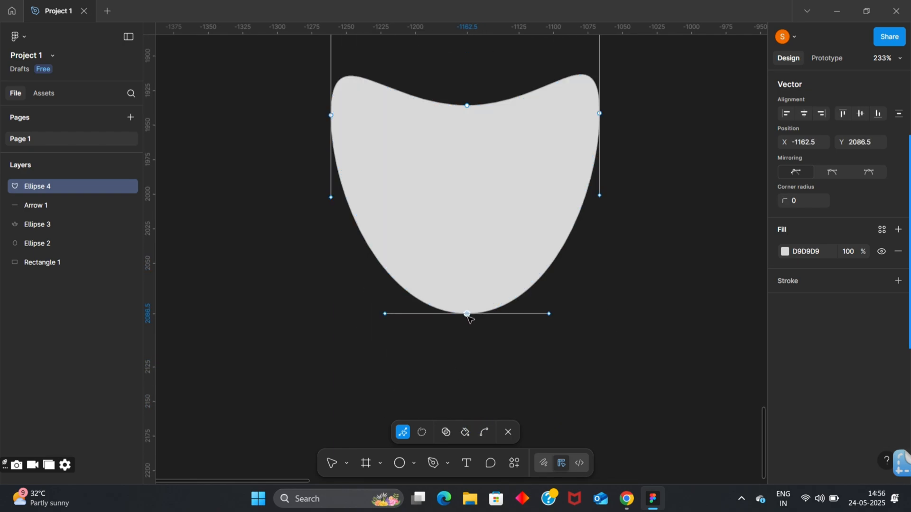
left_click_drag(467, 314, 467, 360)
scroll(590, 263, "up", 1)
scroll(592, 262, "down", 1)
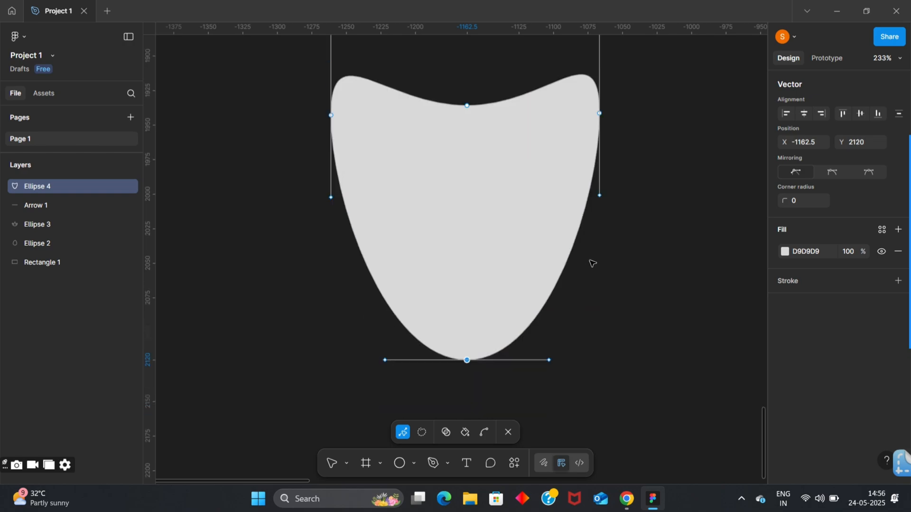
scroll(592, 263, "up", 1)
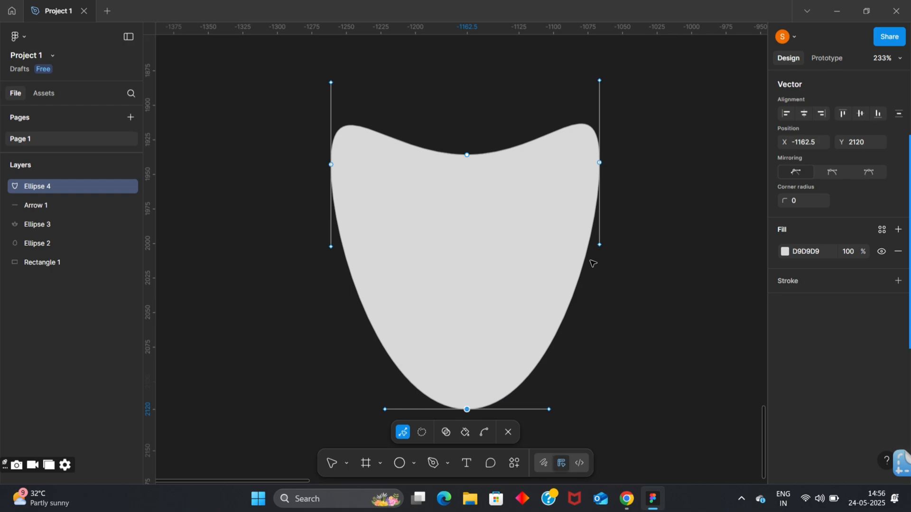
scroll(592, 263, "down", 1)
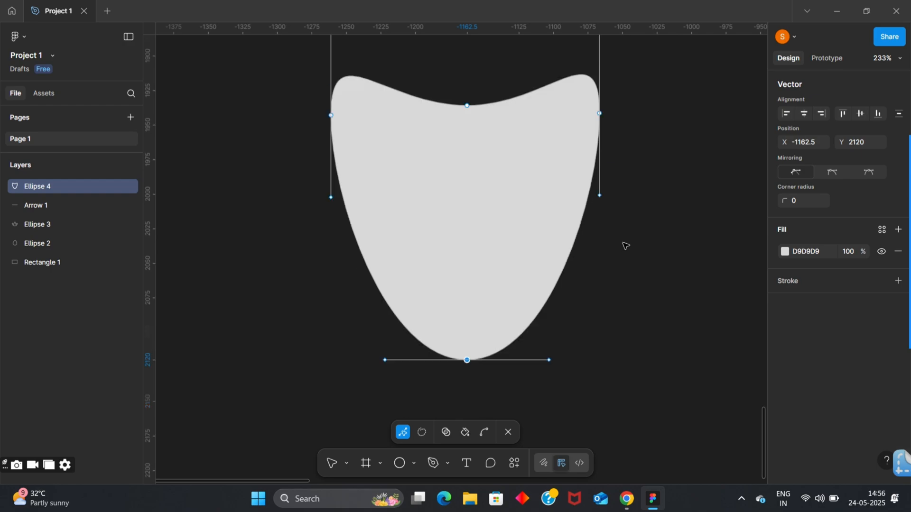